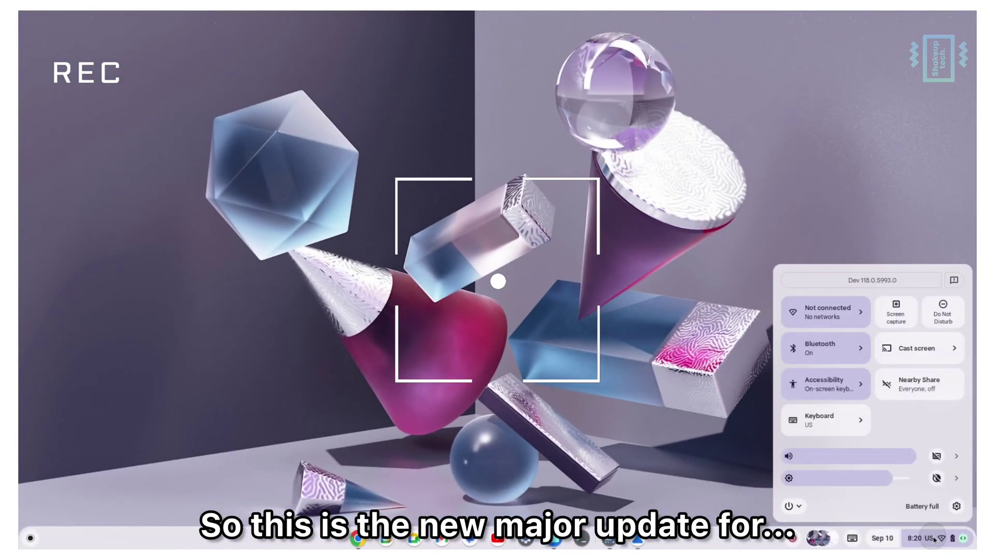
# Close Quick Settings, glance at the launcher, and launch the Settings app from the shelf
pyautogui.click(930, 539)
pyautogui.click(30, 538)
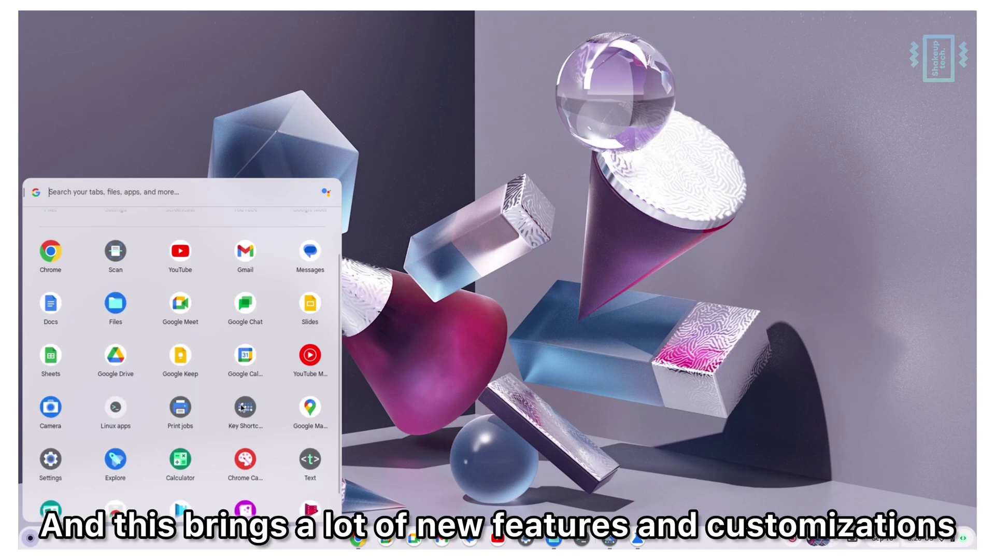
pyautogui.press('Escape')
pyautogui.click(524, 540)
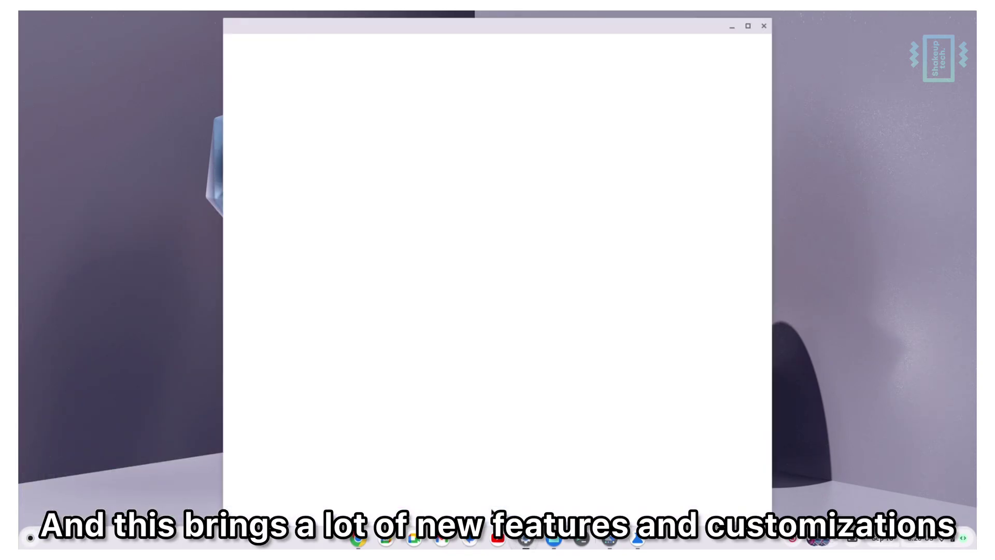
# Browse Security and Privacy, Device, Connected devices, Bluetooth and Network, then open About ChromeOS
pyautogui.click(285, 258)
pyautogui.click(280, 178)
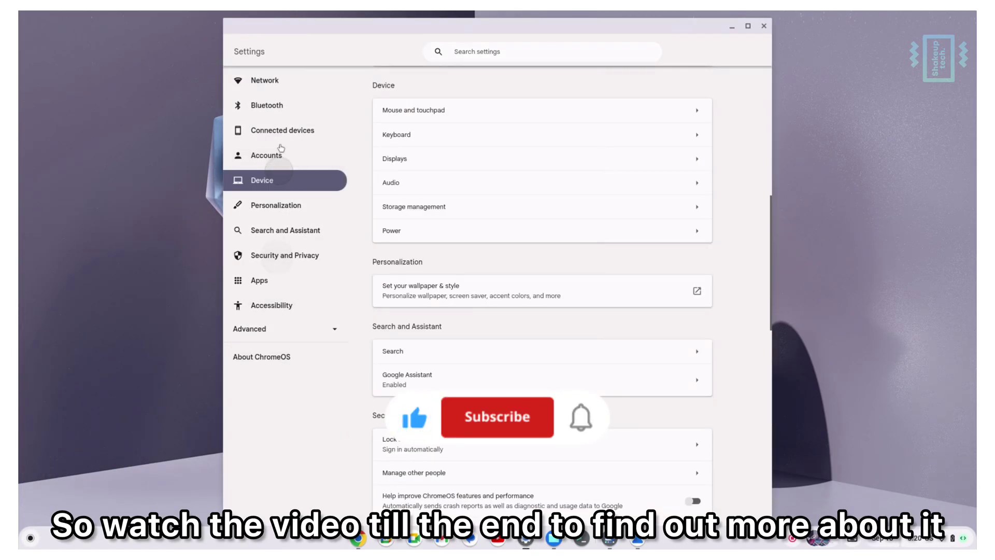
pyautogui.click(275, 130)
pyautogui.click(274, 106)
pyautogui.click(276, 83)
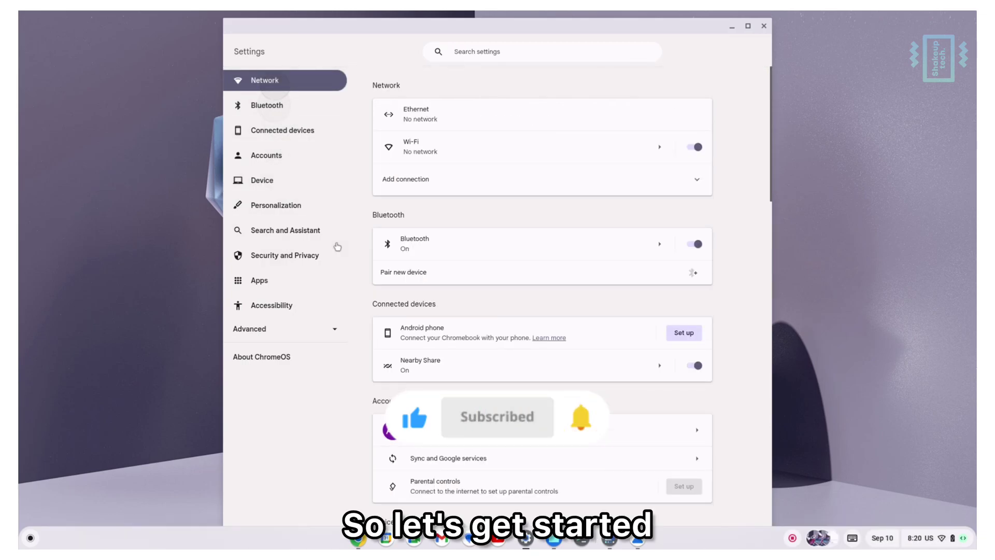
pyautogui.click(300, 357)
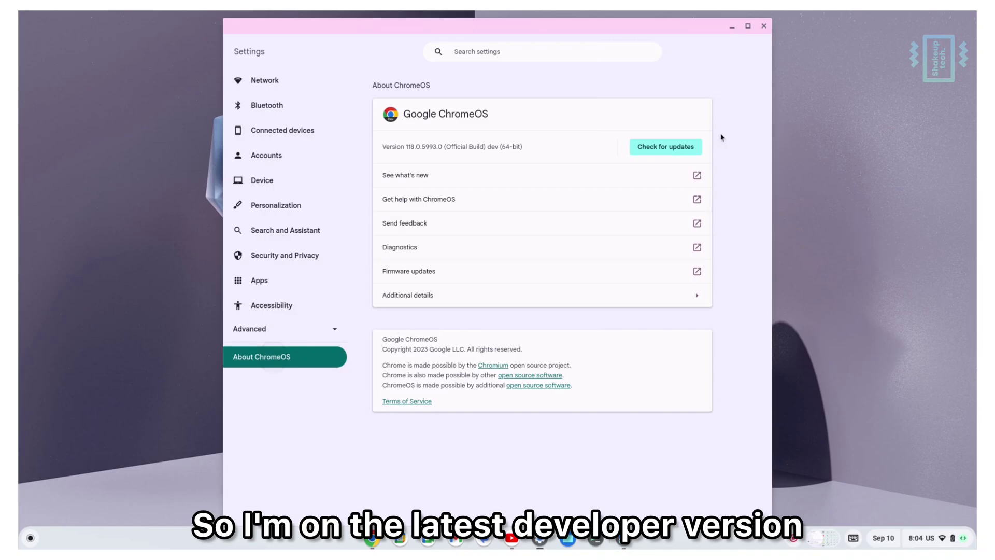
# Run Check for updates on About ChromeOS until it reports the Chromebook is up to date
pyautogui.click(668, 145)
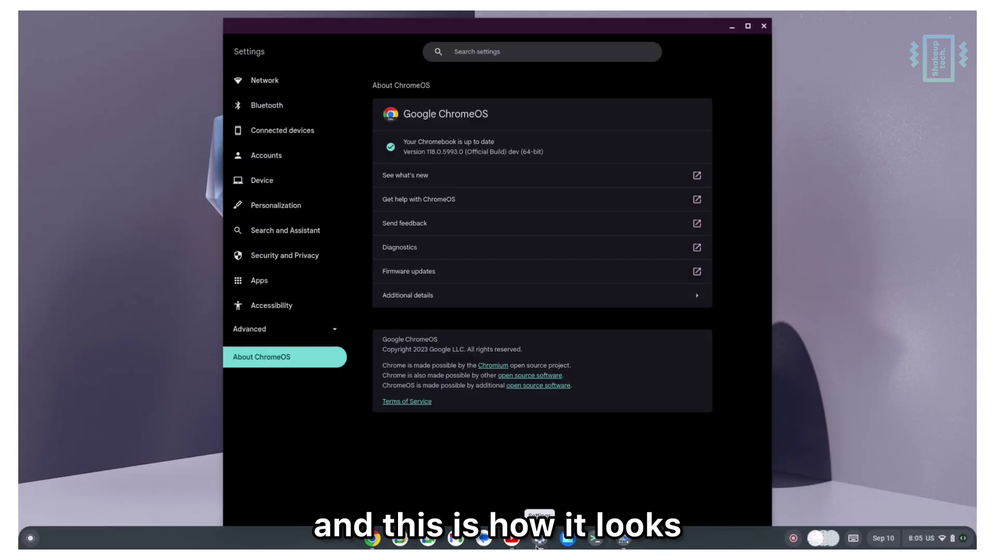
# Return to the Network settings and look at the Quick Settings audio detail view
pyautogui.click(272, 89)
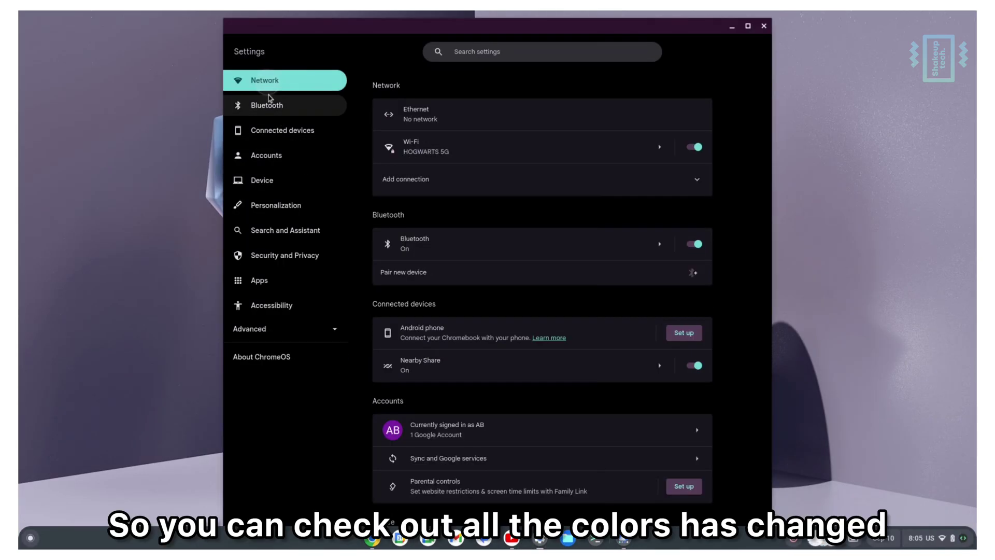
pyautogui.scroll(-5, 280, 96)
pyautogui.click(284, 93)
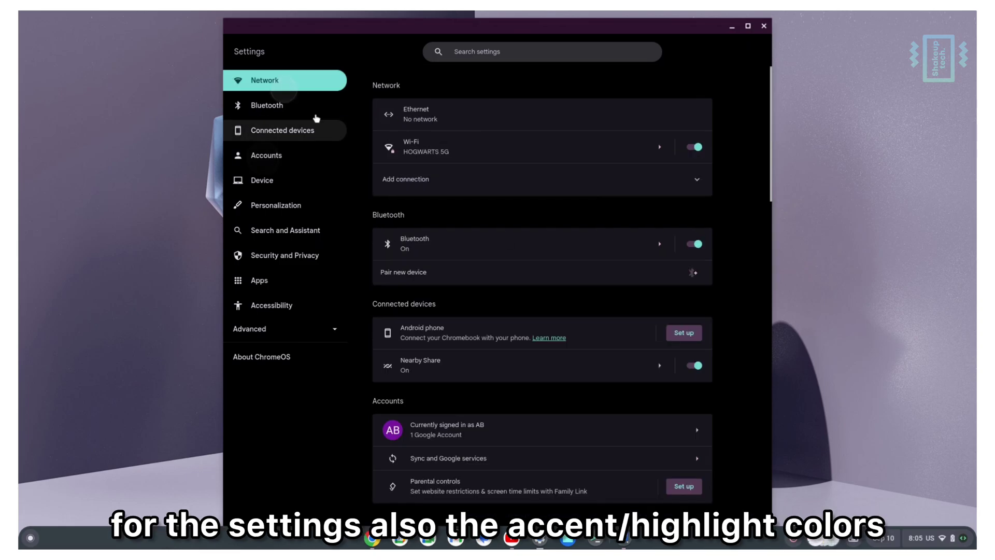
pyautogui.click(944, 539)
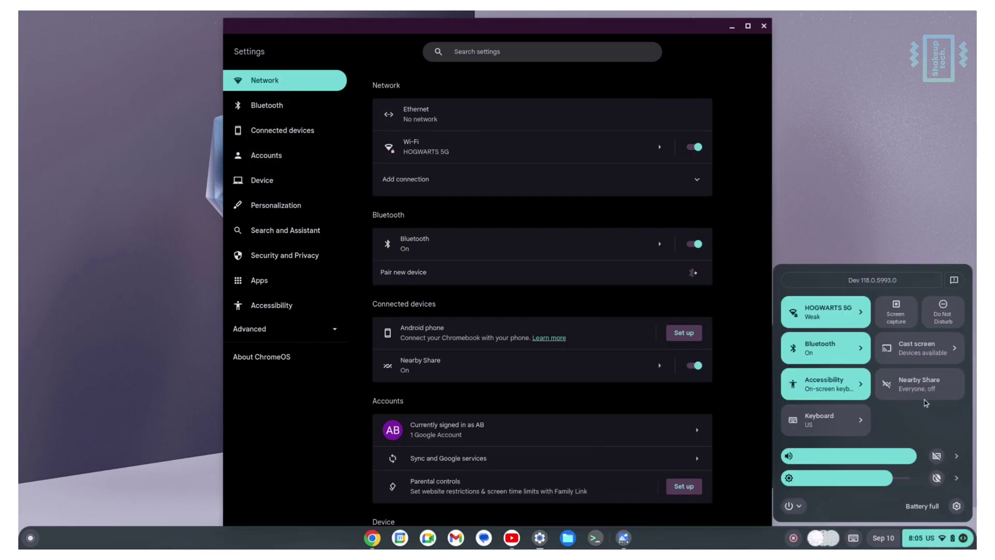
pyautogui.click(958, 457)
pyautogui.click(789, 282)
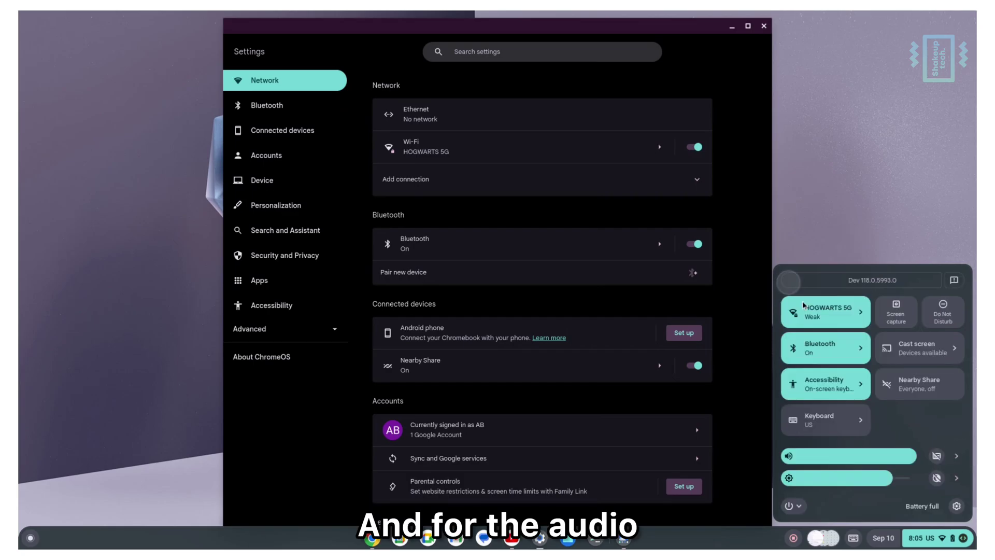
# Switch Dark theme off in the Quick Settings display view, recheck audio, and return to Network
pyautogui.click(954, 478)
pyautogui.click(913, 314)
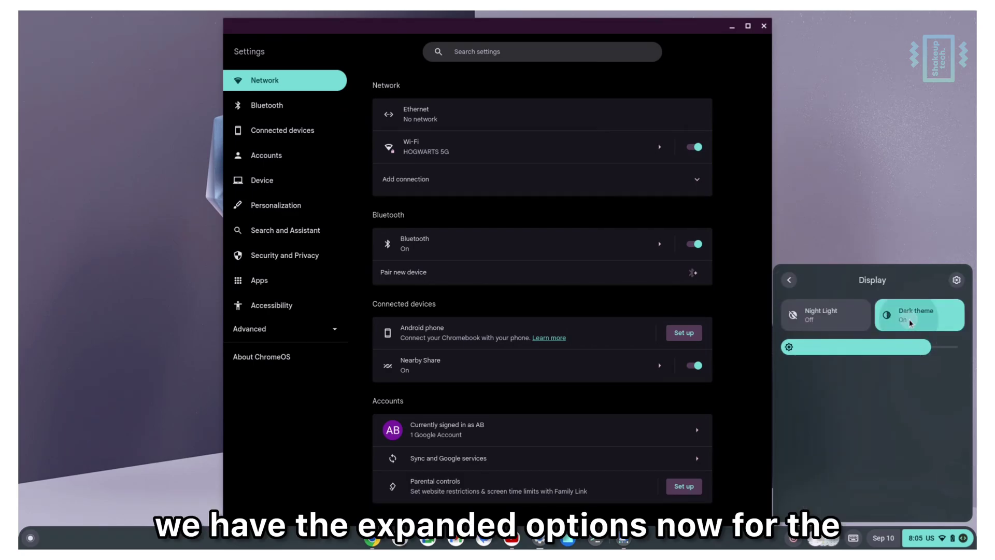
pyautogui.click(790, 281)
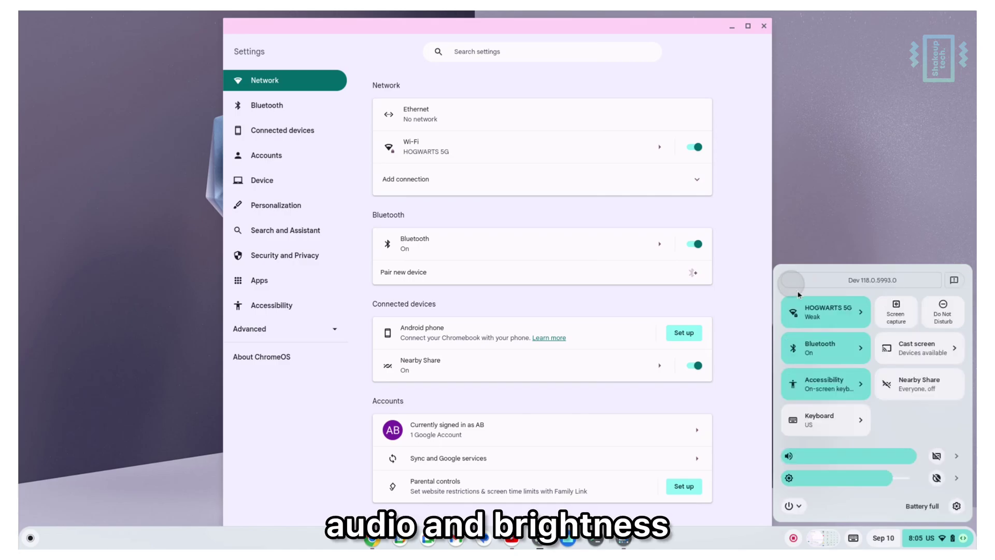
pyautogui.click(957, 456)
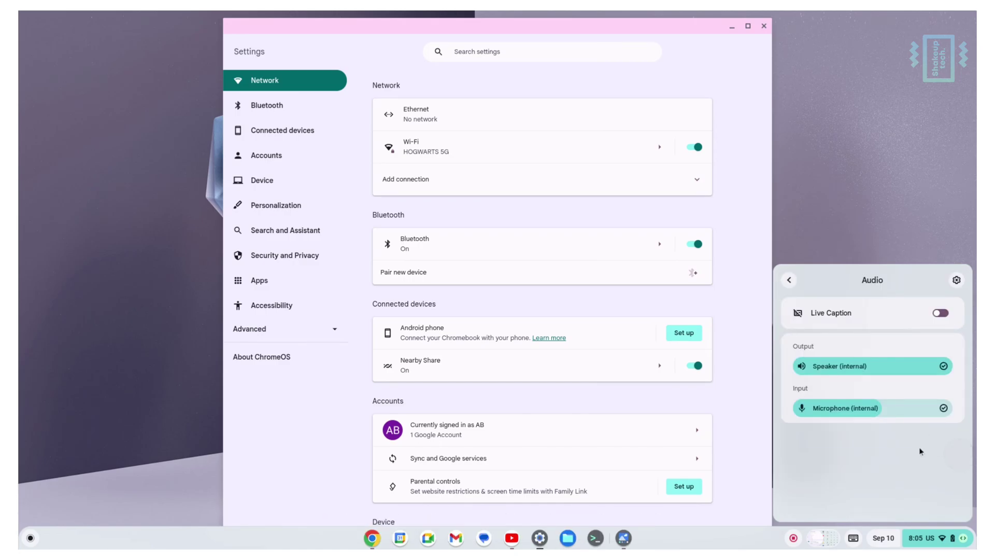
pyautogui.click(790, 282)
pyautogui.click(296, 129)
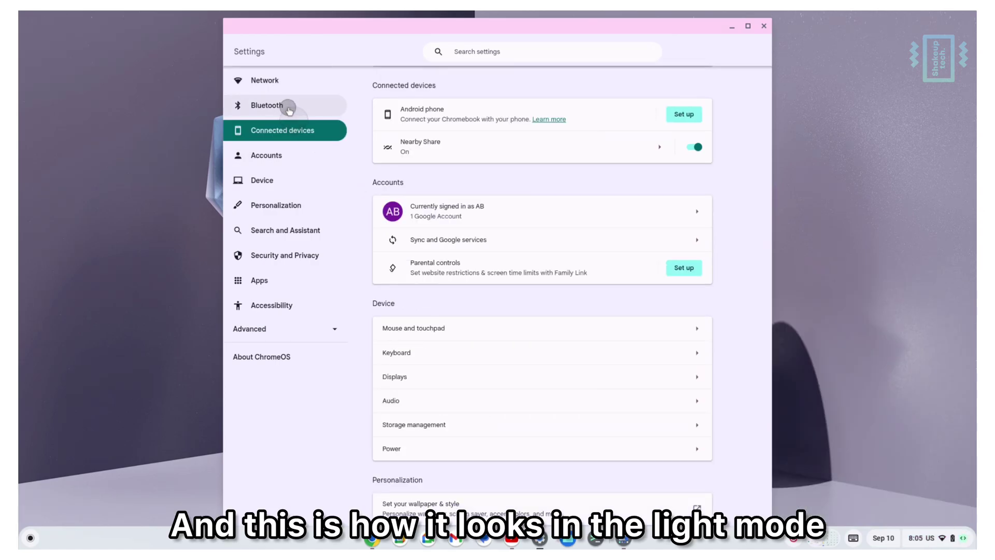
pyautogui.click(289, 82)
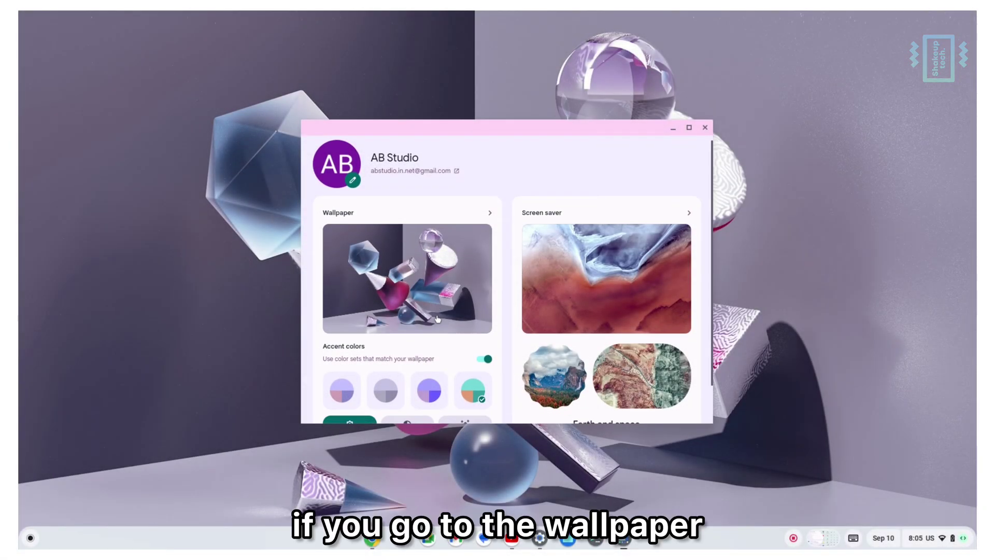
# Pick the purple accent colour set, then review it across Settings sections and Quick Settings
pyautogui.scroll(-1, 458, 376)
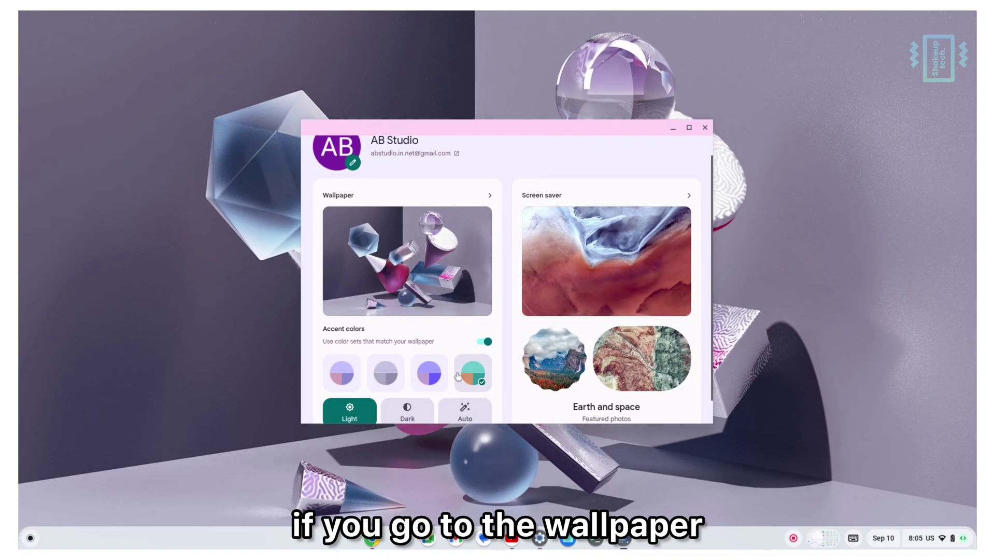
pyautogui.click(429, 374)
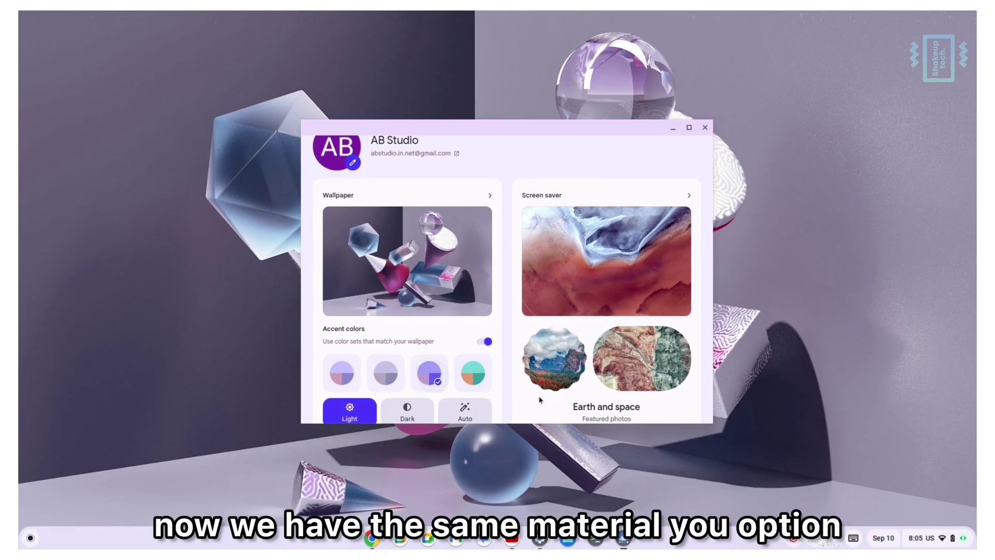
pyautogui.click(539, 540)
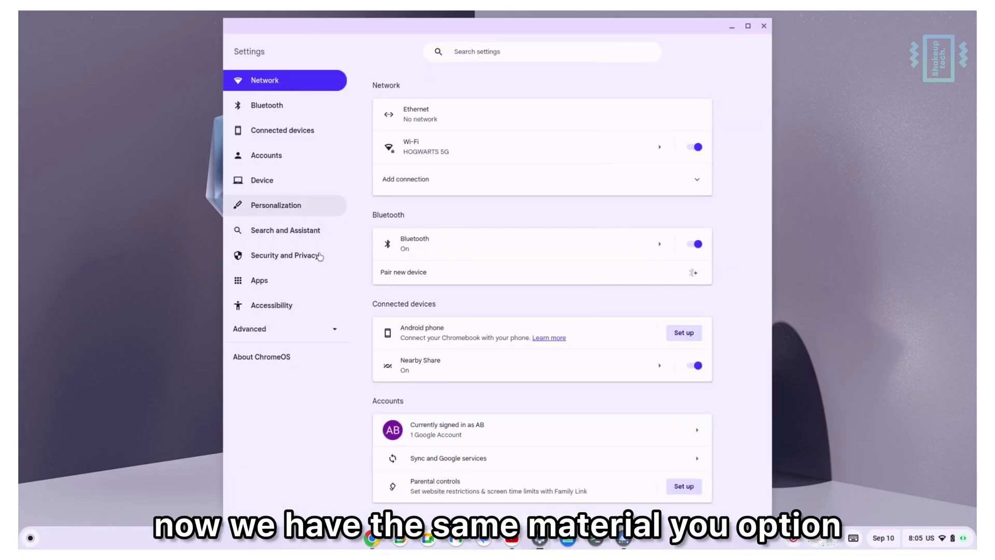
pyautogui.click(266, 105)
pyautogui.click(262, 130)
pyautogui.click(268, 90)
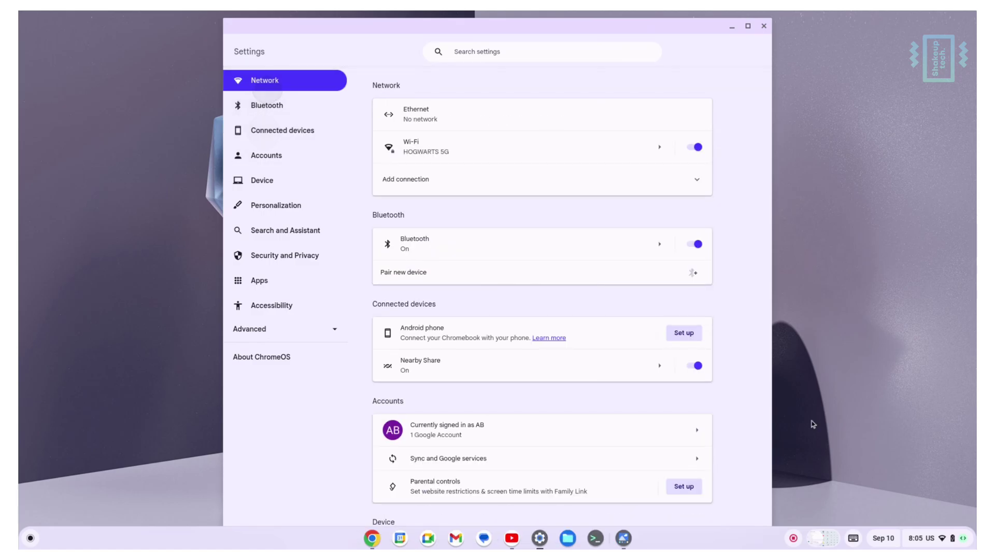
pyautogui.click(933, 538)
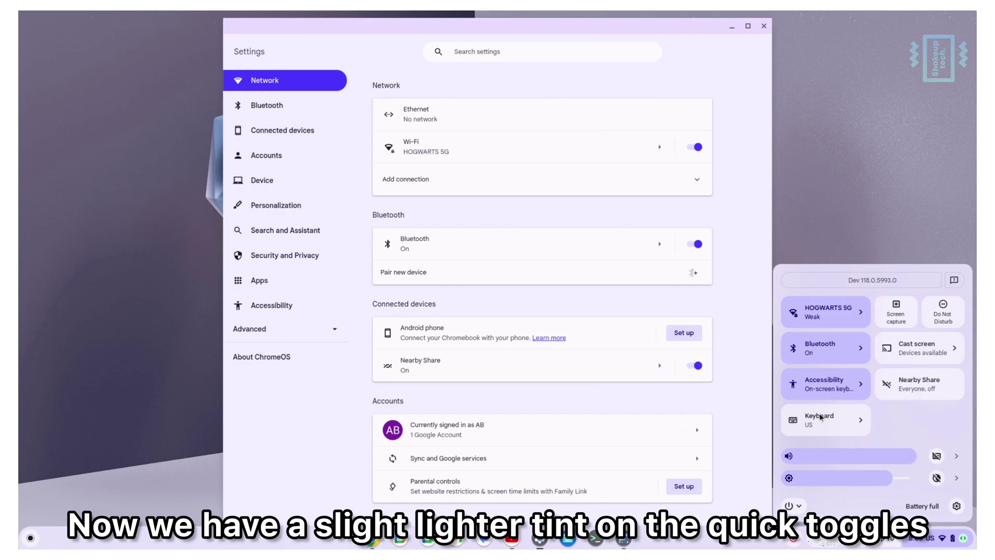
# Set Pale Mango from the Composition collection as wallpaper and check the matching accents
pyautogui.click(624, 538)
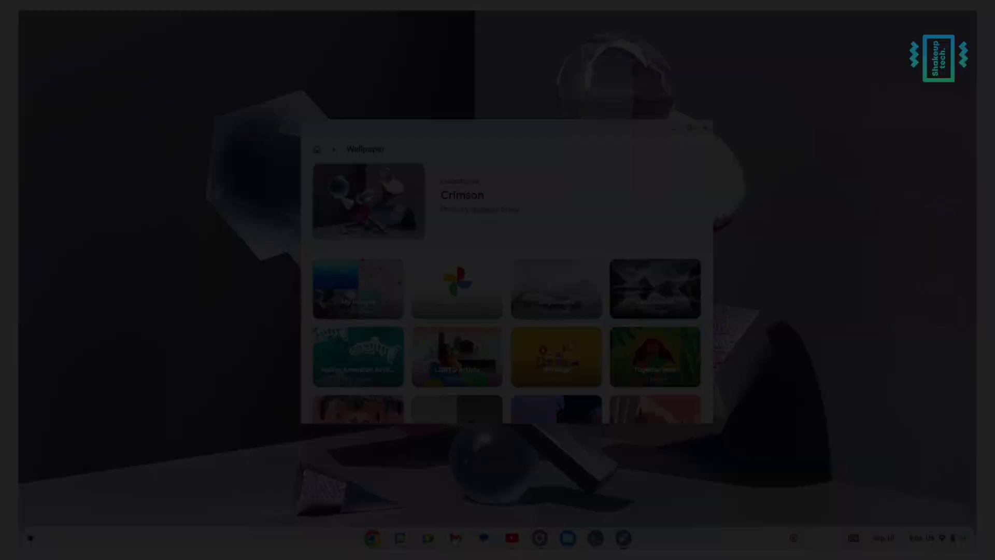
pyautogui.scroll(-2, 596, 357)
pyautogui.scroll(-1, 596, 358)
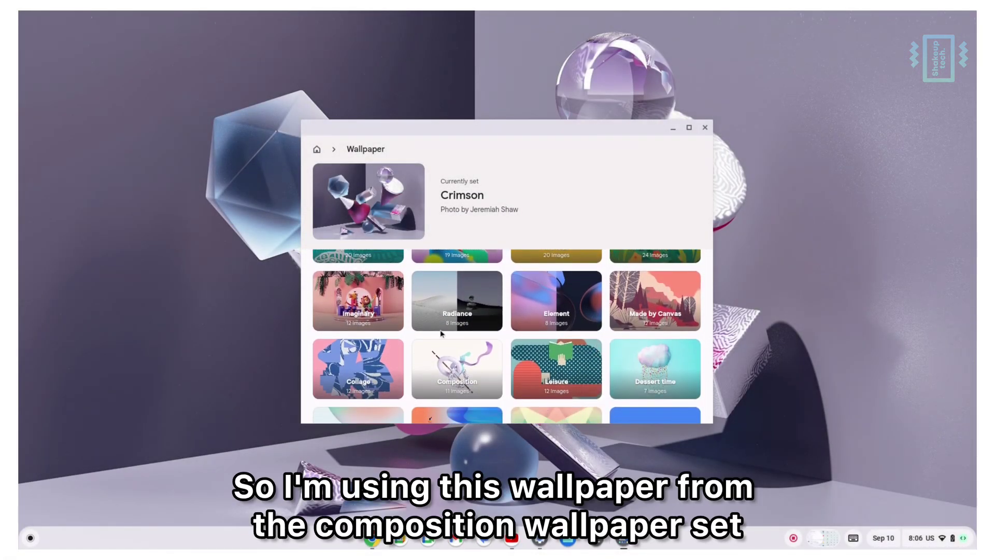
pyautogui.click(465, 380)
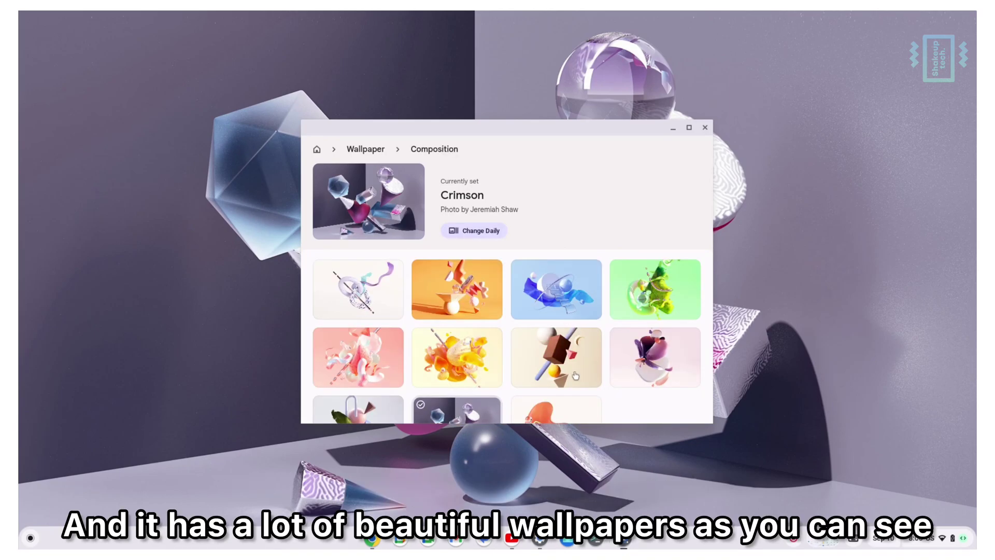
pyautogui.click(456, 288)
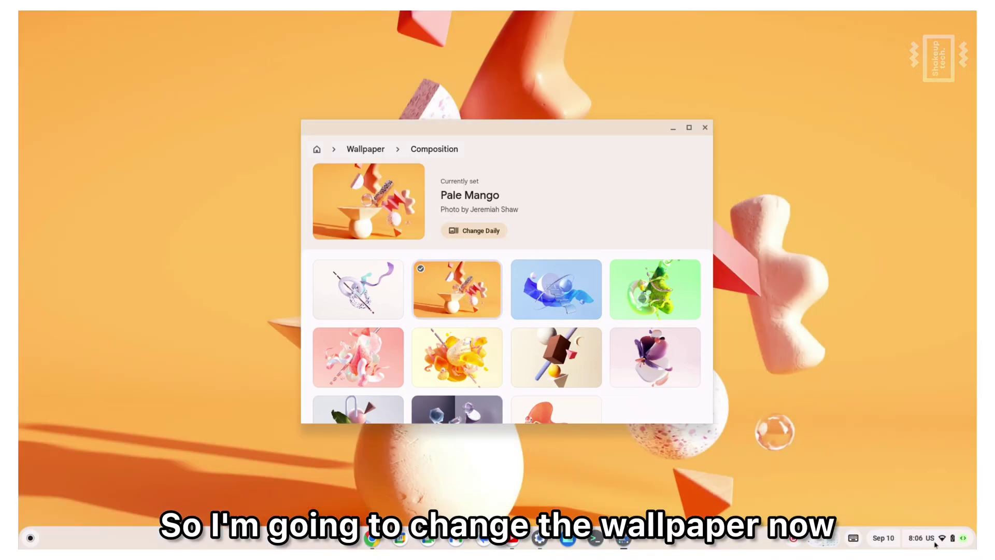
pyautogui.click(935, 540)
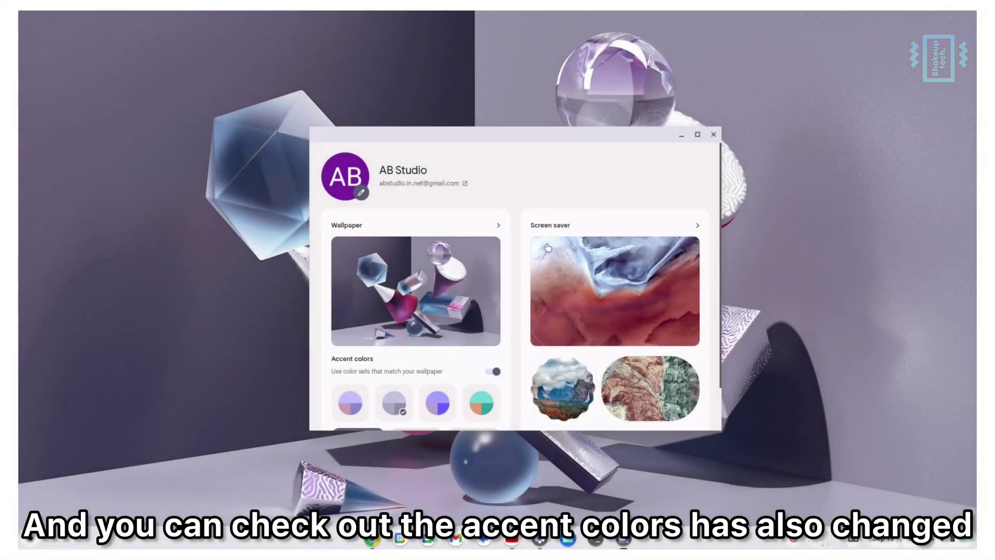
# Open Screen saver settings, view the empty Google Photos image source, then return to Screen saver
pyautogui.scroll(-2, 620, 397)
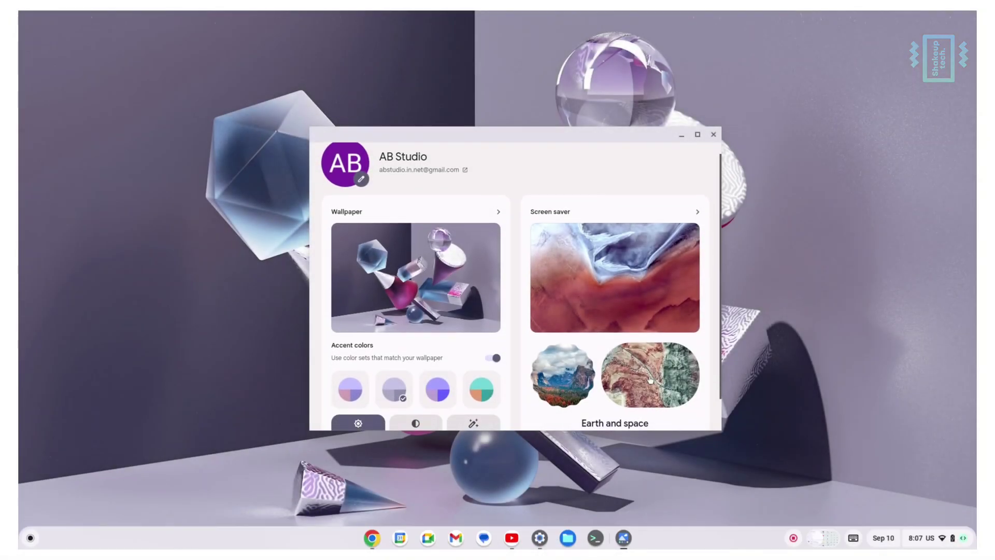
pyautogui.scroll(-1, 620, 397)
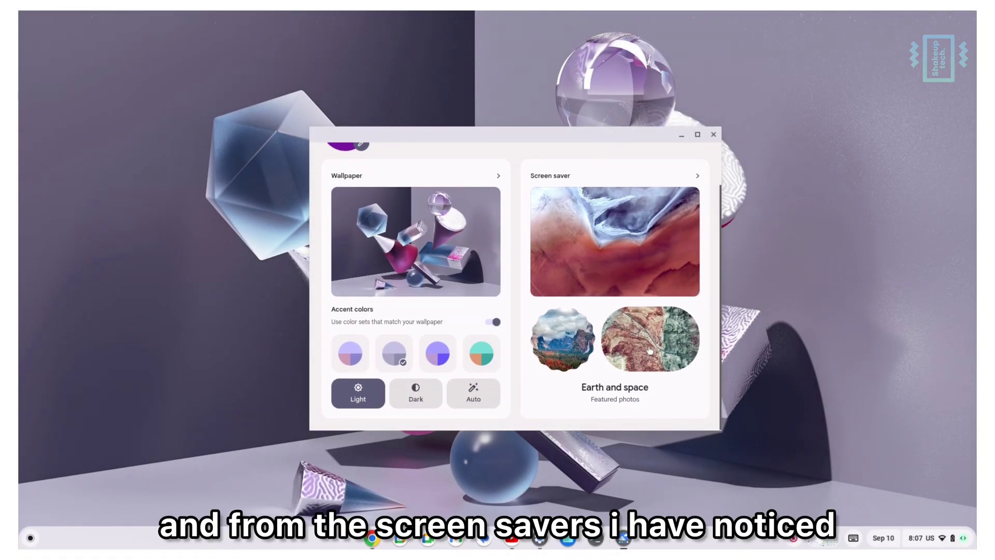
pyautogui.click(696, 175)
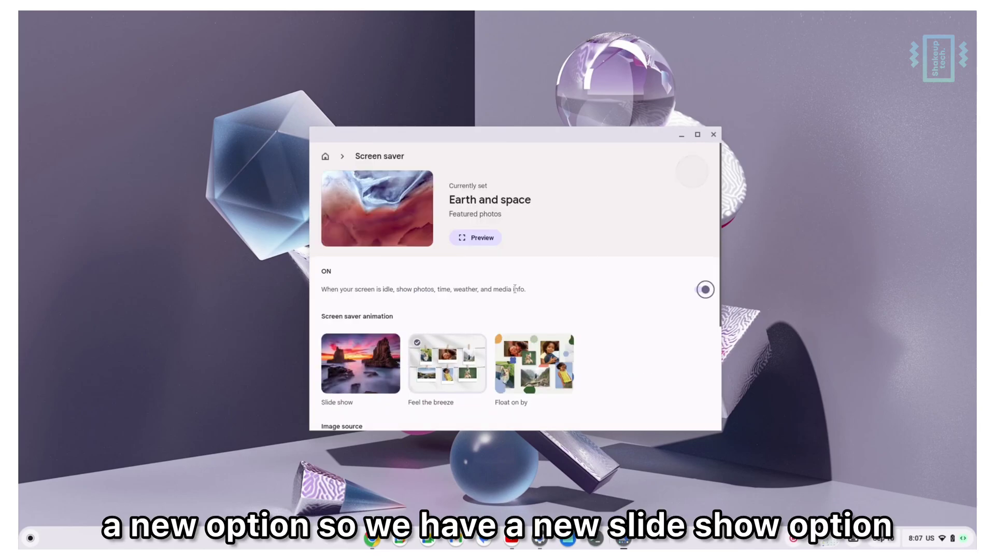
pyautogui.scroll(-5, 454, 355)
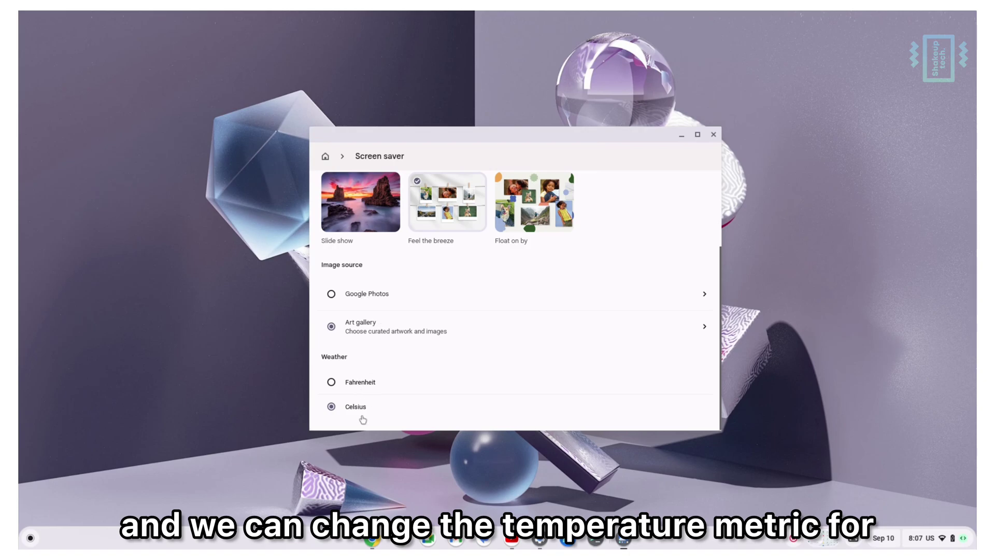
pyautogui.scroll(4, 403, 379)
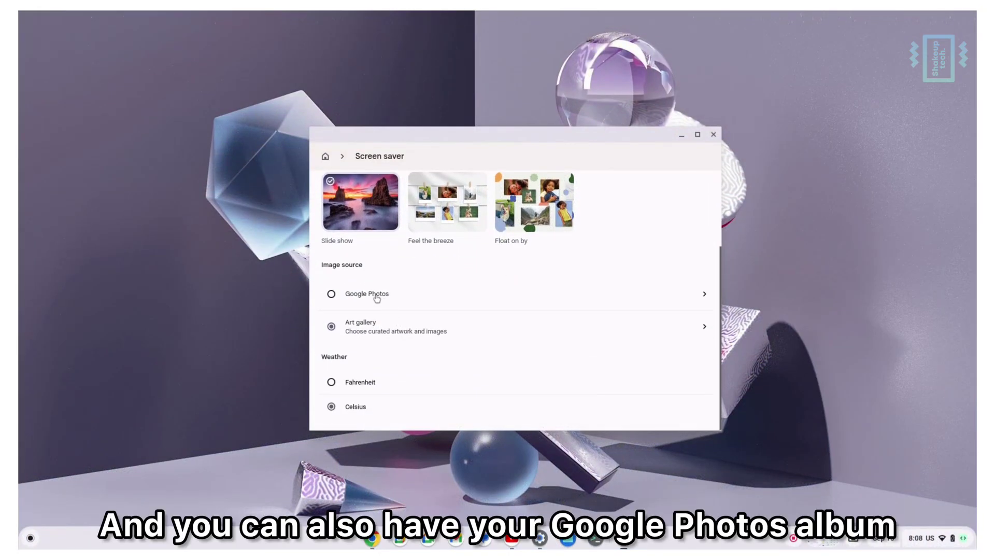
pyautogui.click(374, 295)
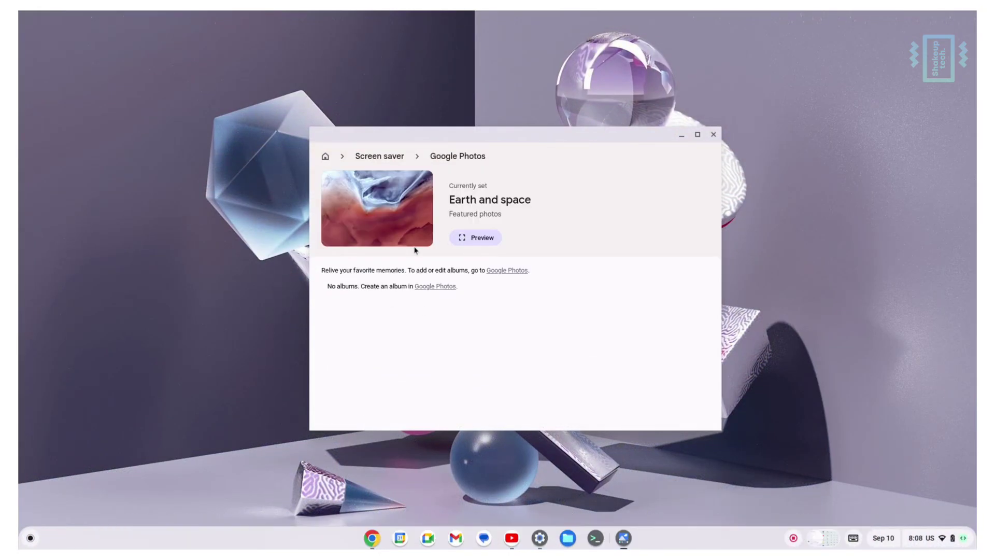
pyautogui.click(392, 157)
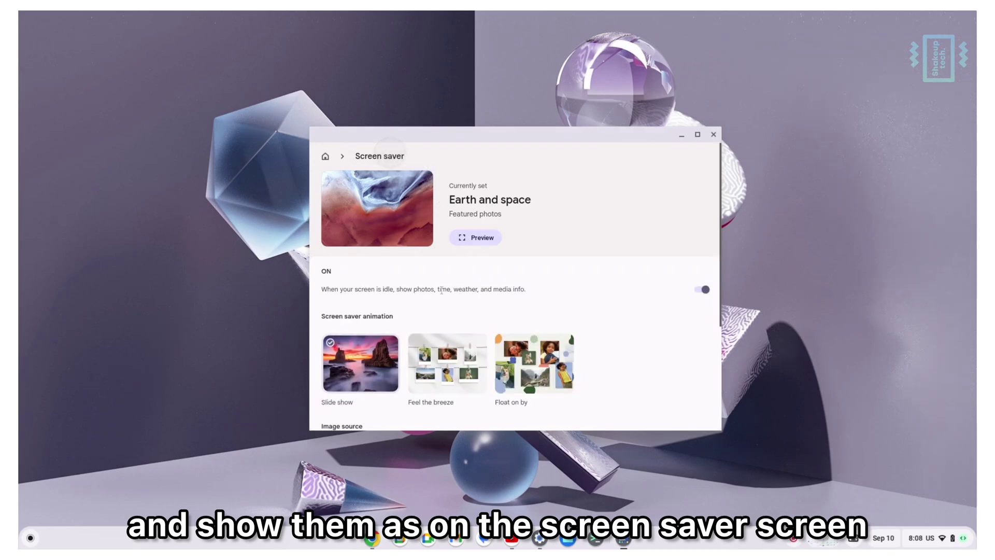
pyautogui.scroll(-2, 437, 349)
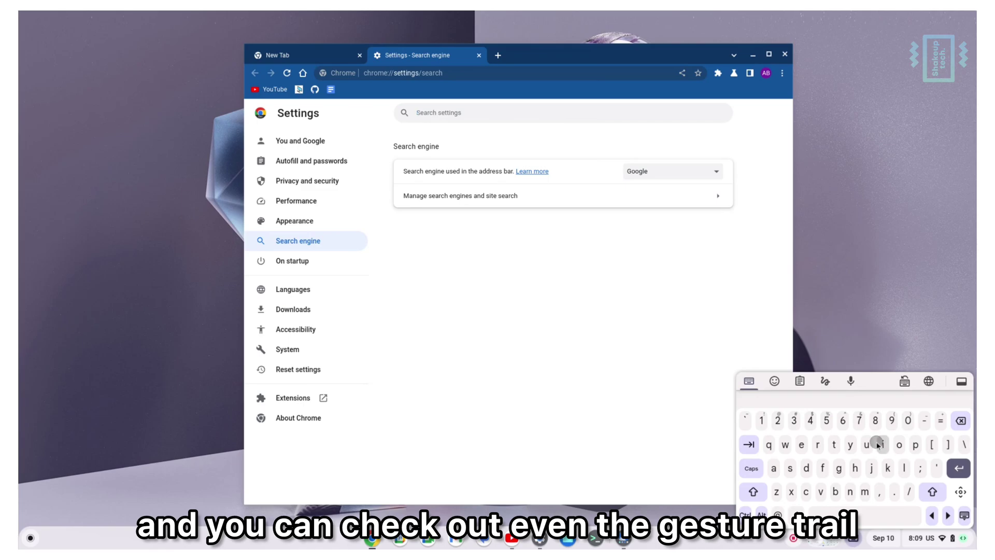
# Gesture-type 'identify' on the on-screen keyboard, then view its clipboard and emoji panels
pyautogui.moveTo(880, 444)
pyautogui.mouseDown()
pyautogui.moveTo(813, 467)
pyautogui.moveTo(881, 430)
pyautogui.moveTo(876, 472)
pyautogui.moveTo(850, 444)
pyautogui.mouseUp()
pyautogui.click(799, 381)
pyautogui.click(774, 381)
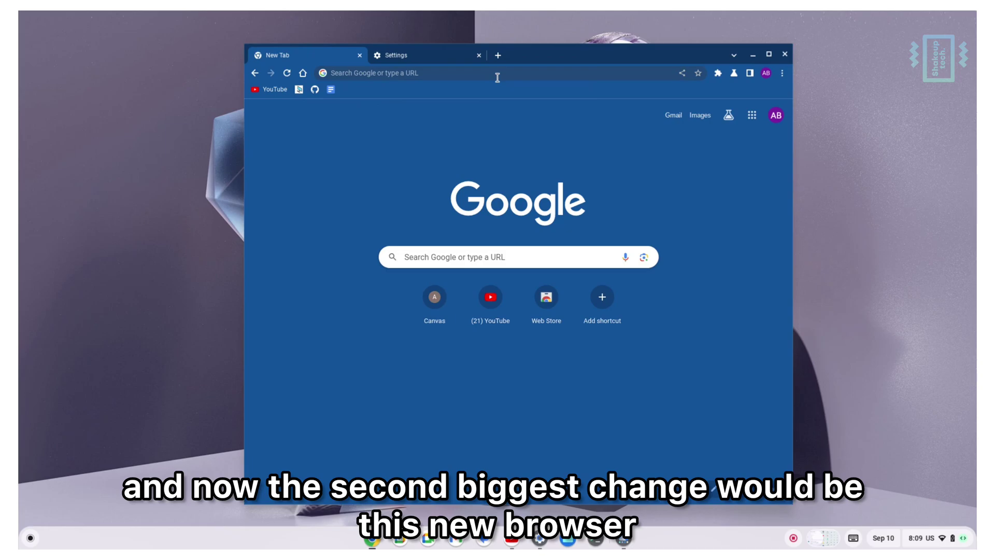
# Open a Guest window from the profile menu, then close it
pyautogui.click(766, 72)
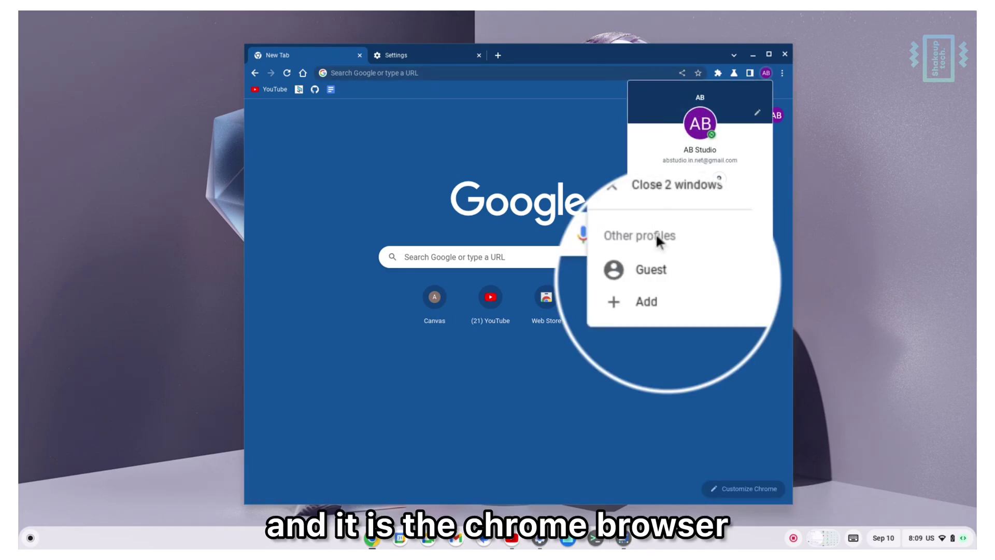
pyautogui.click(659, 275)
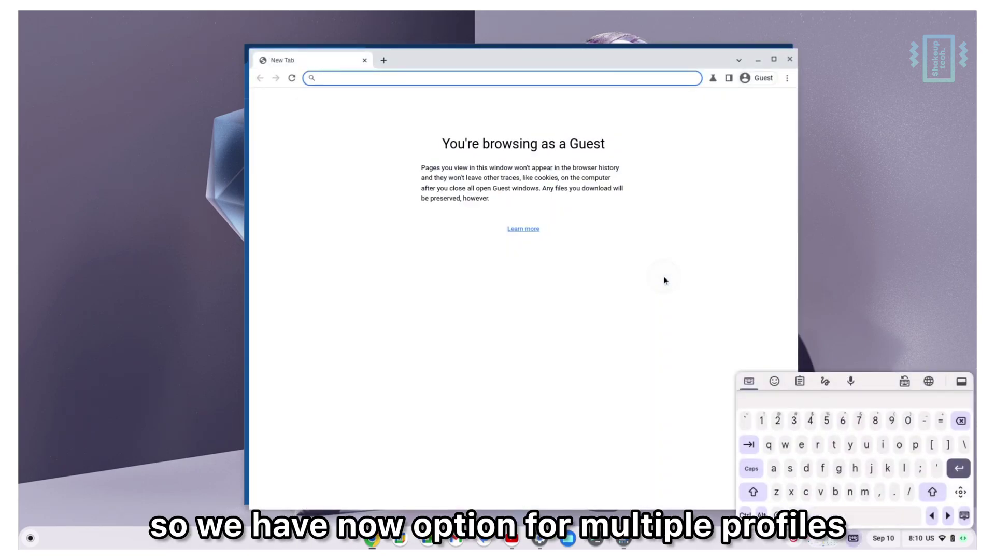
pyautogui.moveTo(628, 60)
pyautogui.mouseDown()
pyautogui.moveTo(646, 258)
pyautogui.moveTo(509, 138)
pyautogui.moveTo(608, 77)
pyautogui.moveTo(644, 82)
pyautogui.moveTo(627, 76)
pyautogui.mouseUp()
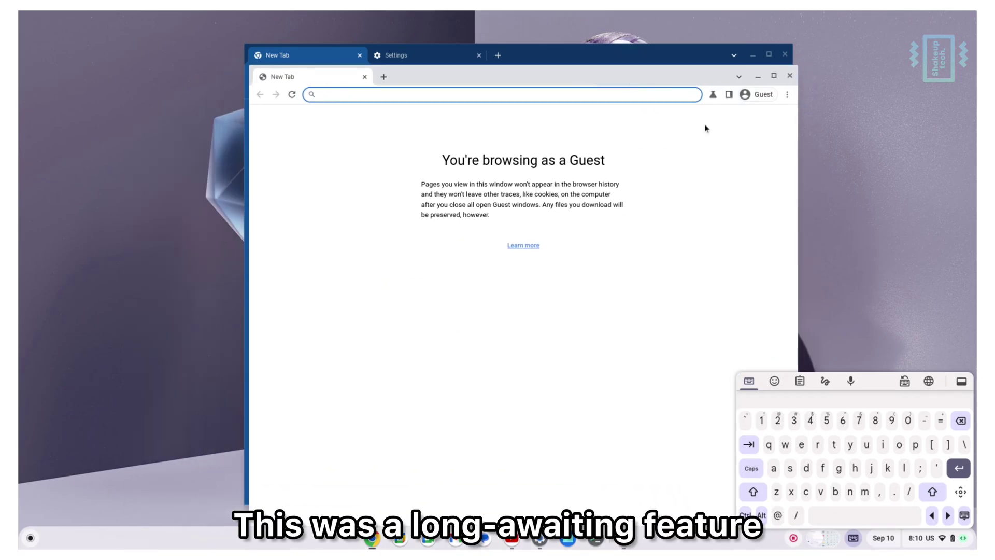
pyautogui.click(791, 76)
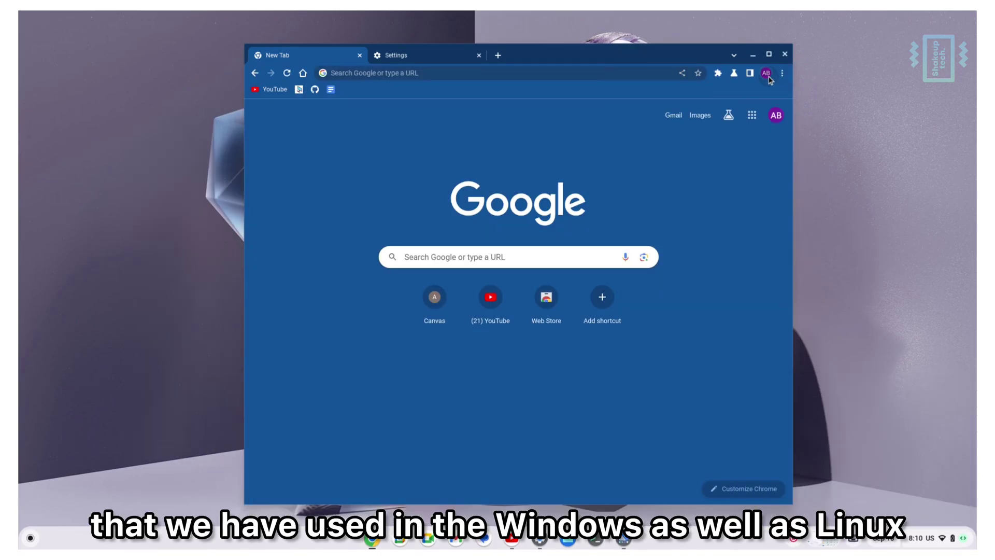
# Add a new Temp Chrome profile without an account, alongside the main profile window
pyautogui.click(769, 77)
pyautogui.click(670, 290)
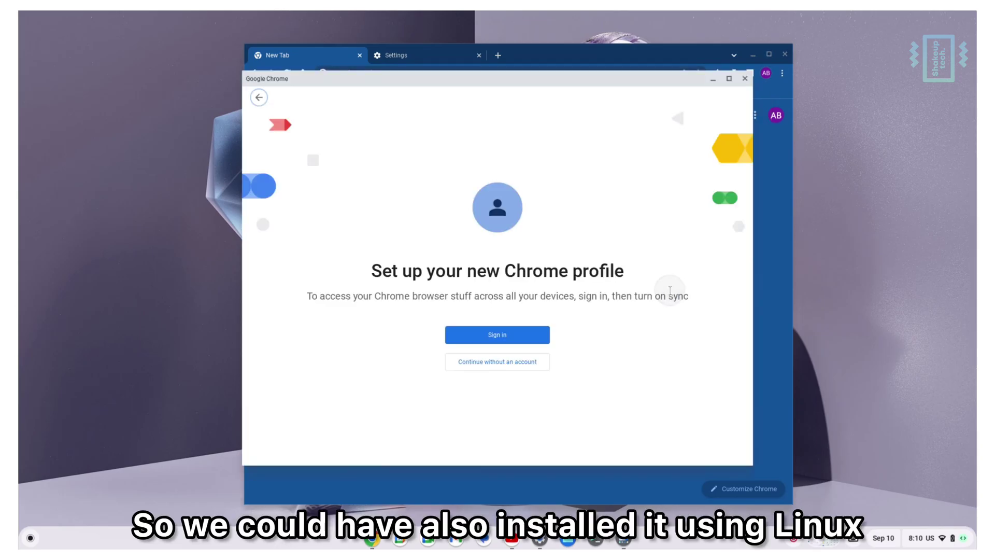
pyautogui.click(525, 363)
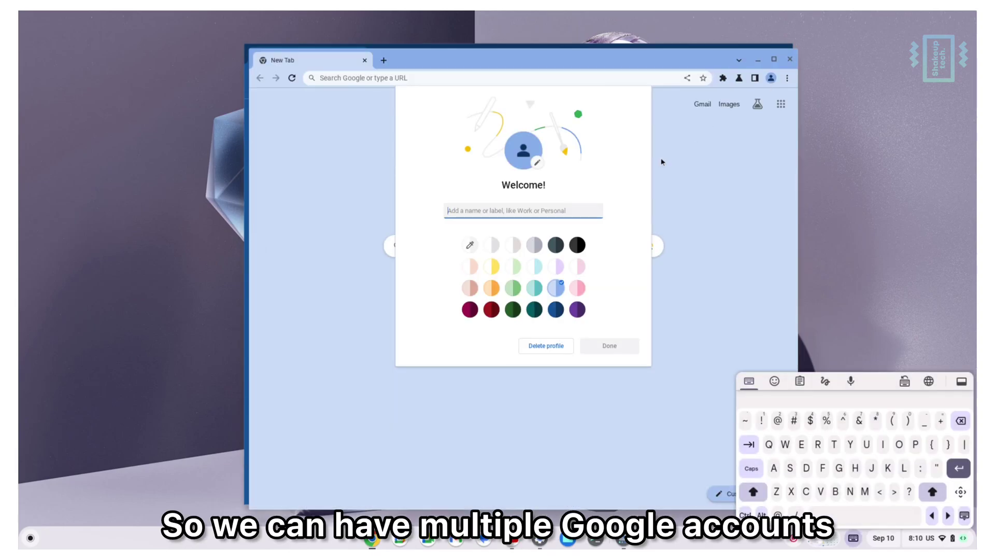
pyautogui.click(607, 344)
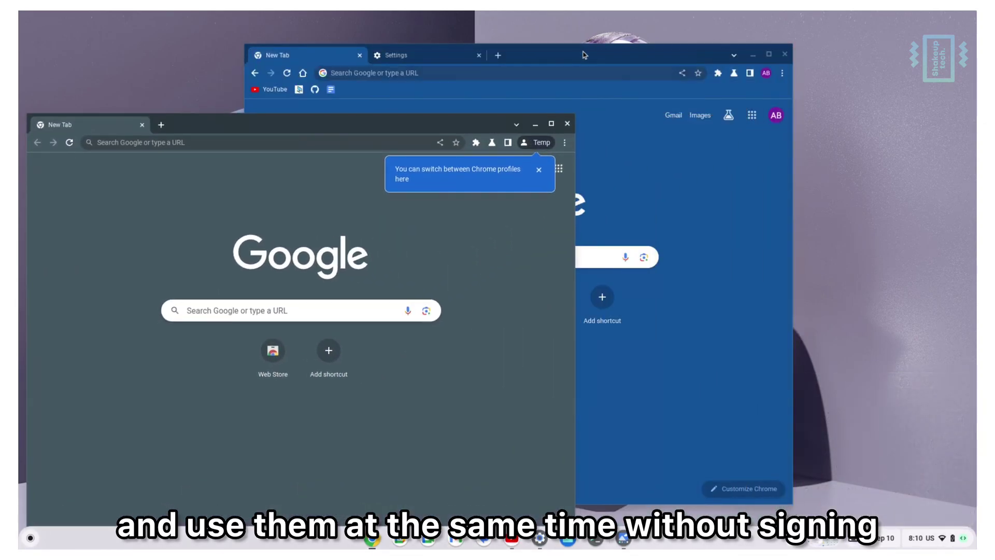
pyautogui.click(582, 54)
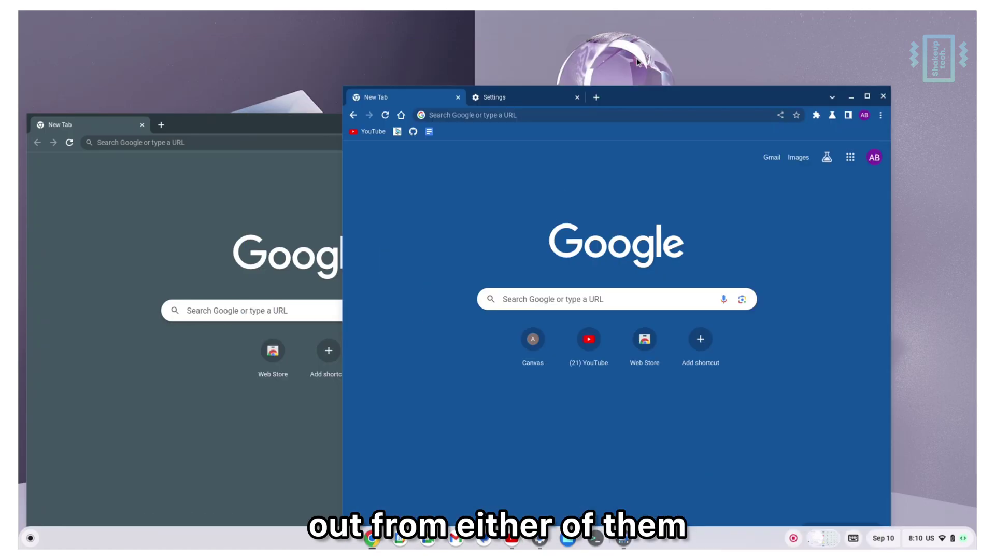
# Snap the main window right and the Temp window left, then make Temp a floating window
pyautogui.moveTo(635, 95); pyautogui.dragTo(675, 78)
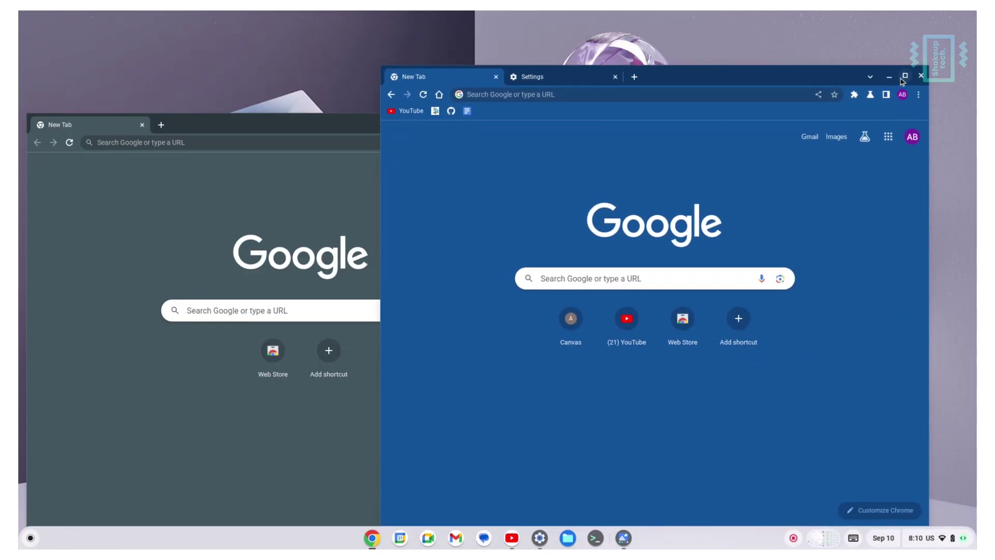
pyautogui.moveTo(905, 79)
pyautogui.click(850, 110)
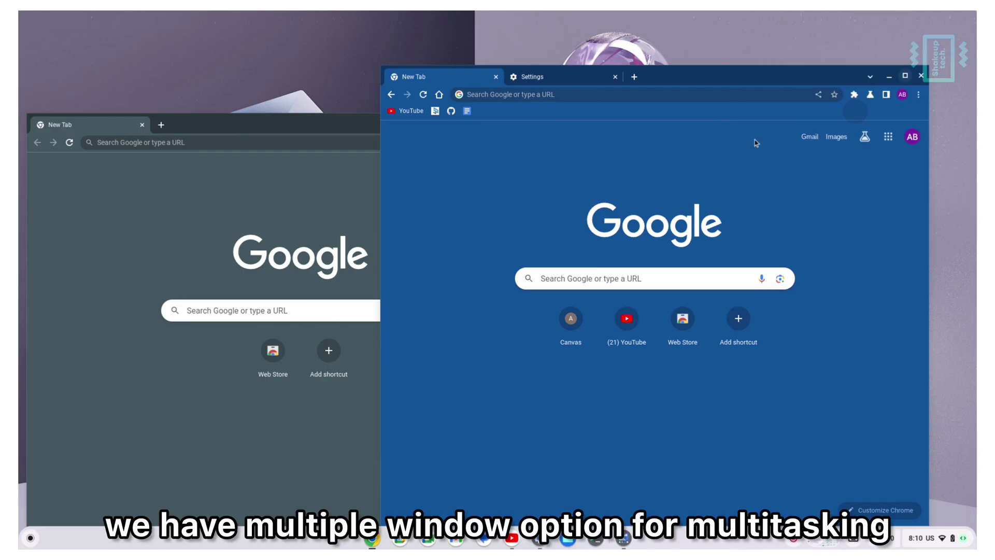
pyautogui.click(429, 128)
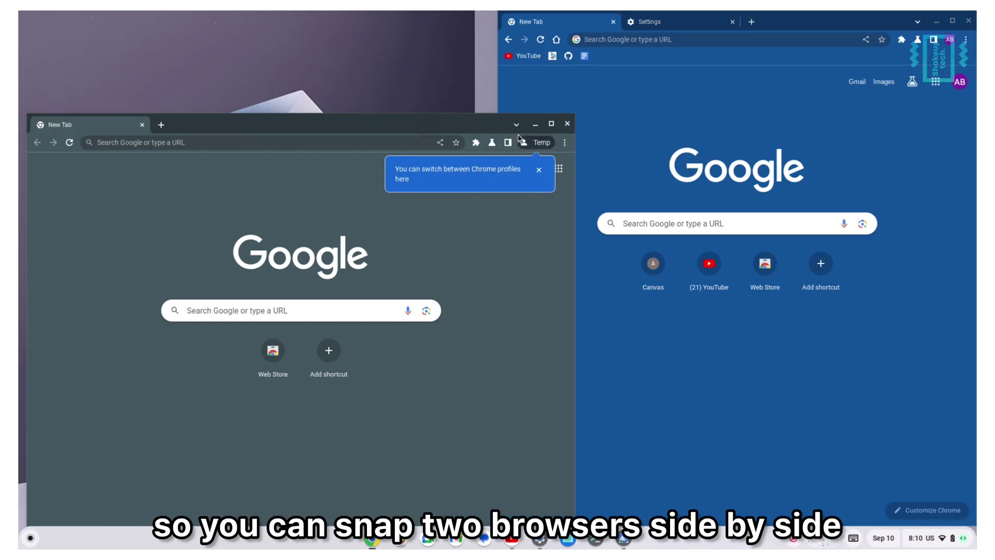
pyautogui.moveTo(550, 127)
pyautogui.click(471, 161)
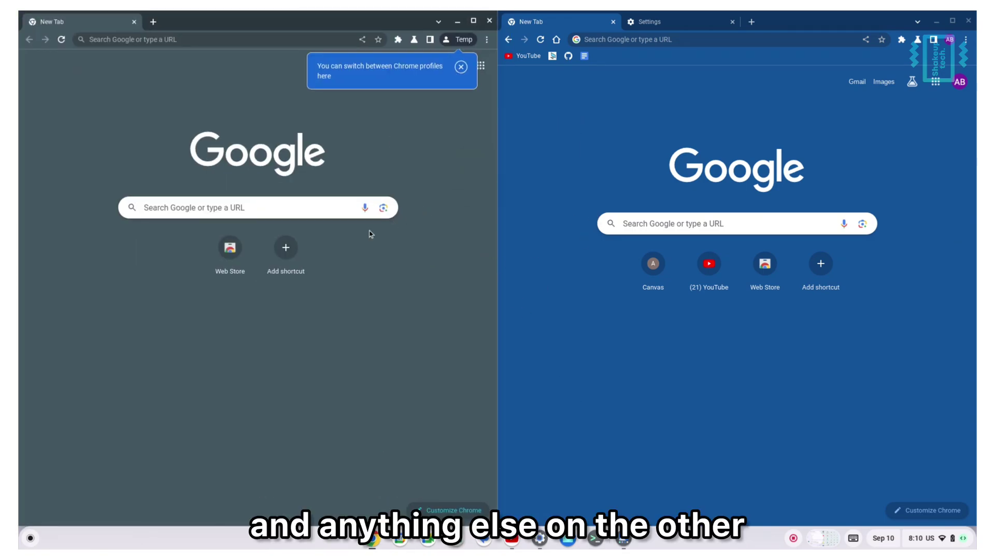
pyautogui.click(461, 68)
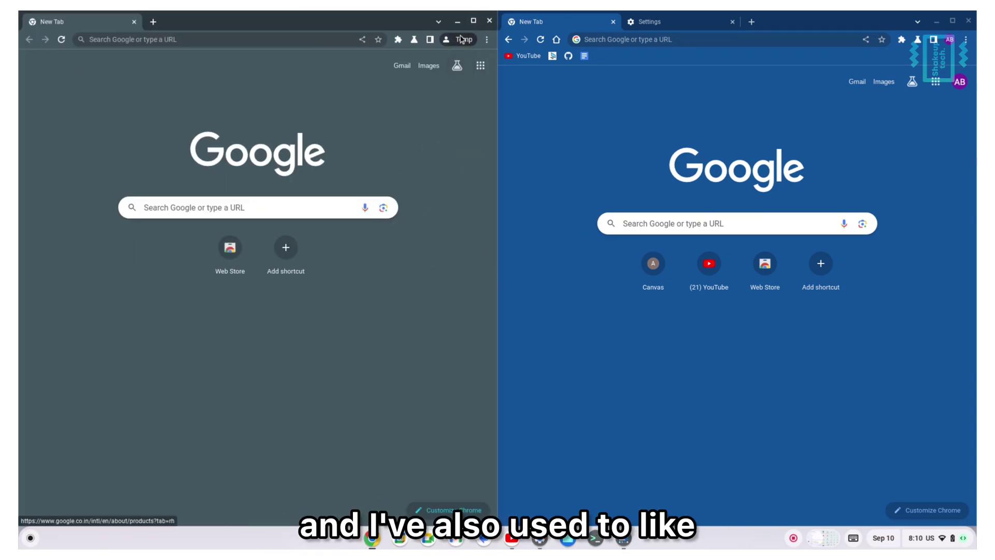
pyautogui.press('super+z')
# Open YouTube in a floating layout, close it, and select the chrome://flags address
pyautogui.click(512, 539)
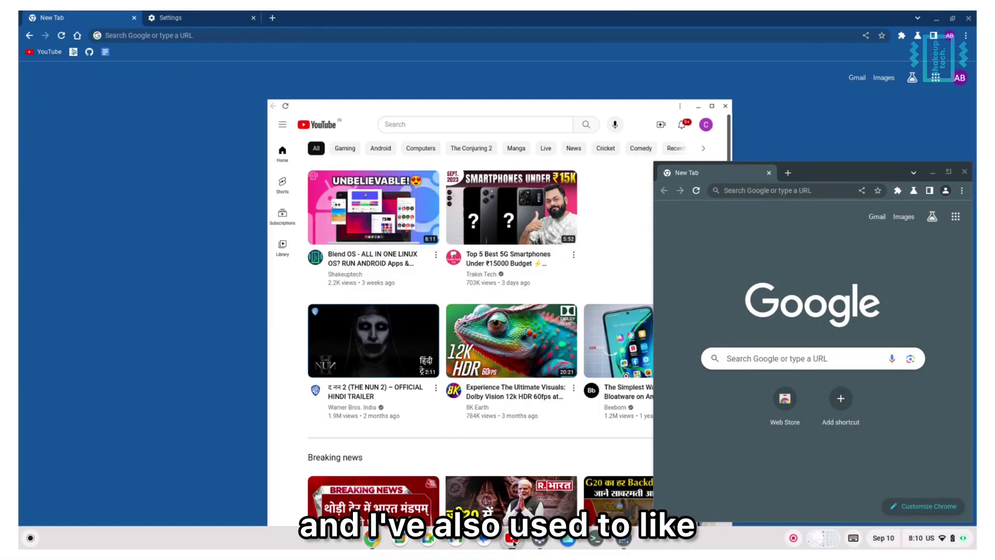
pyautogui.moveTo(748, 25)
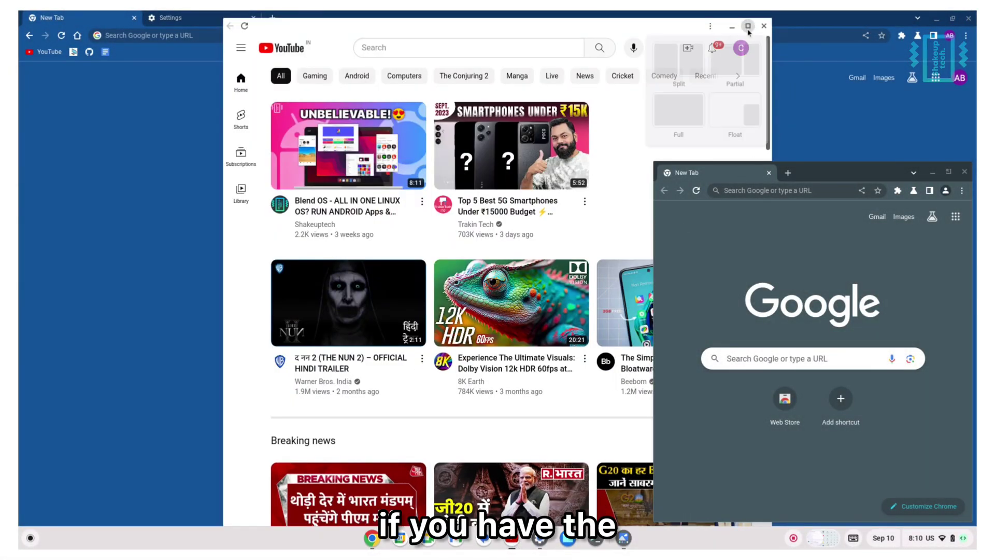
pyautogui.click(754, 108)
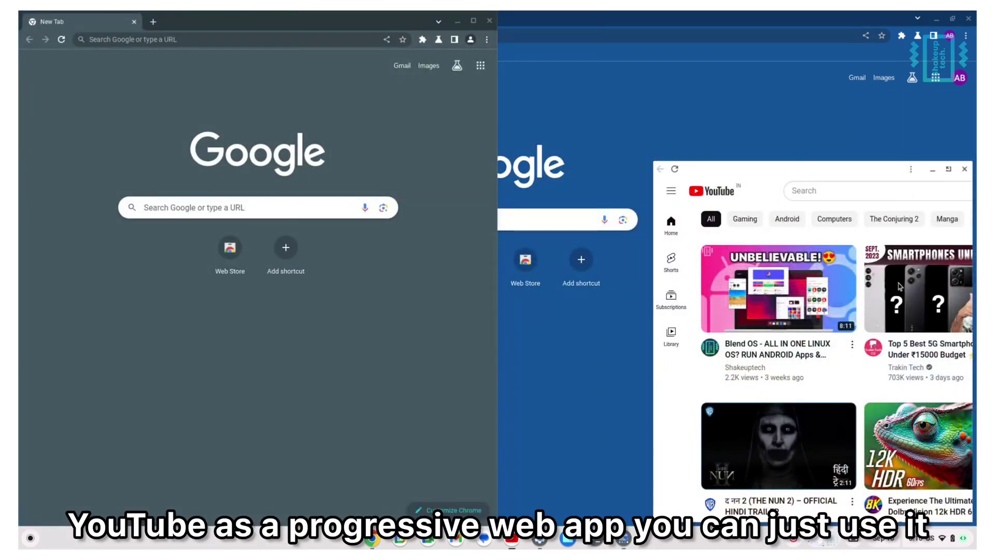
pyautogui.scroll(-8, 801, 435)
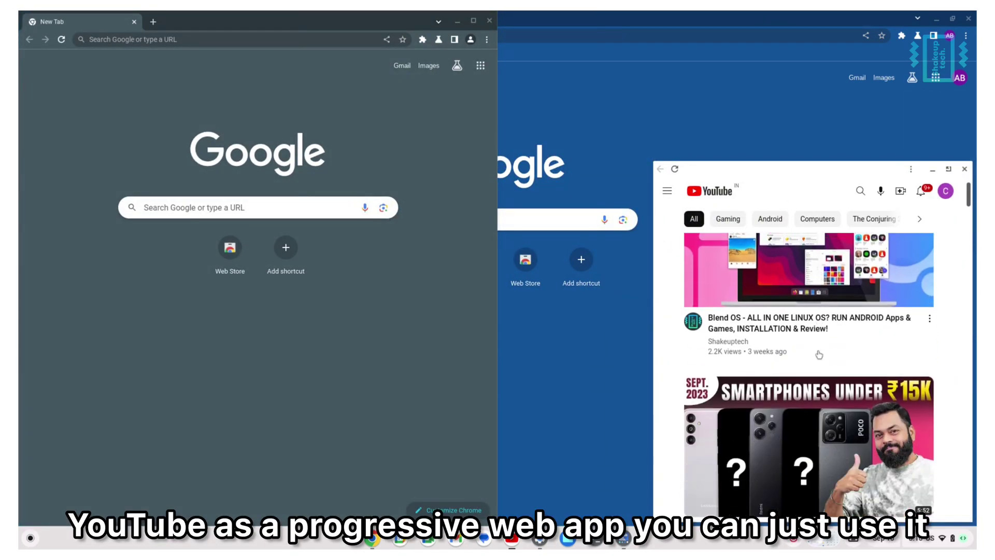
pyautogui.scroll(8, 822, 369)
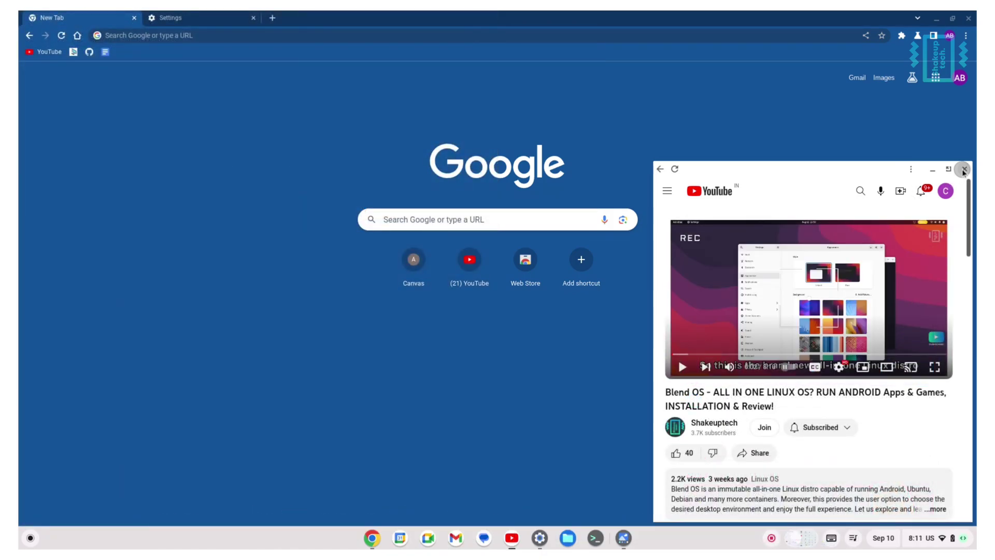
pyautogui.click(963, 170)
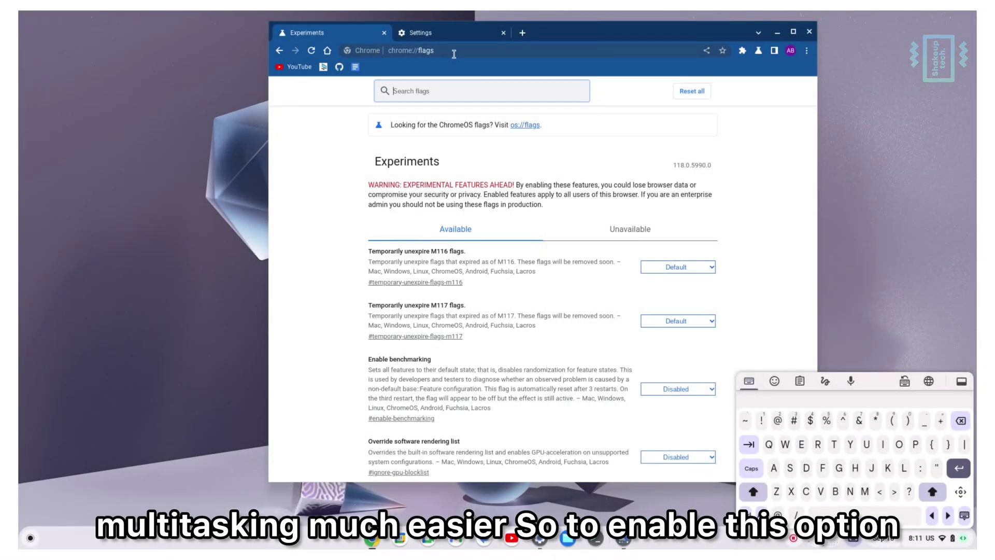
pyautogui.click(454, 52)
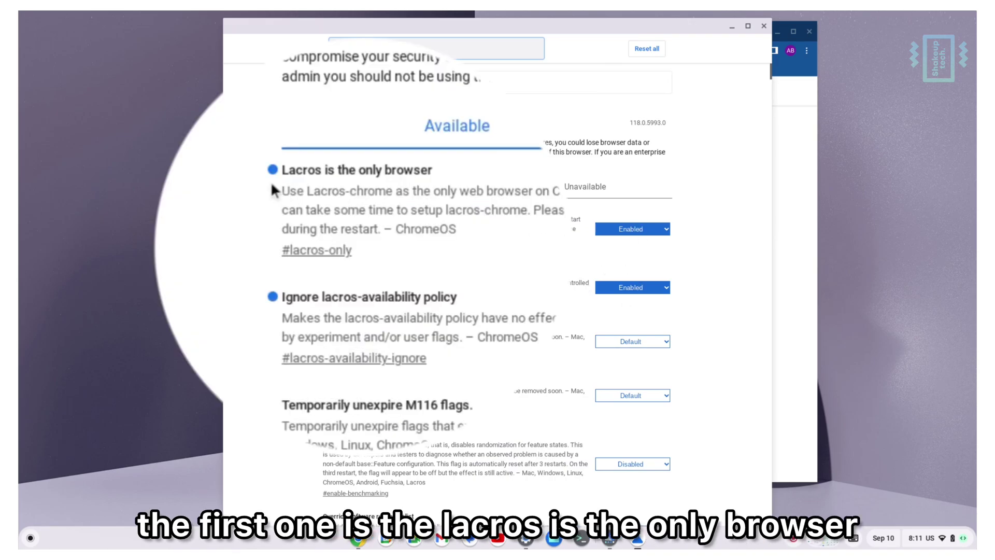
# Highlight the 'Lacros is the only browser' and 'Ignore lacros-availability policy' flag titles
pyautogui.moveTo(317, 209); pyautogui.dragTo(407, 214)
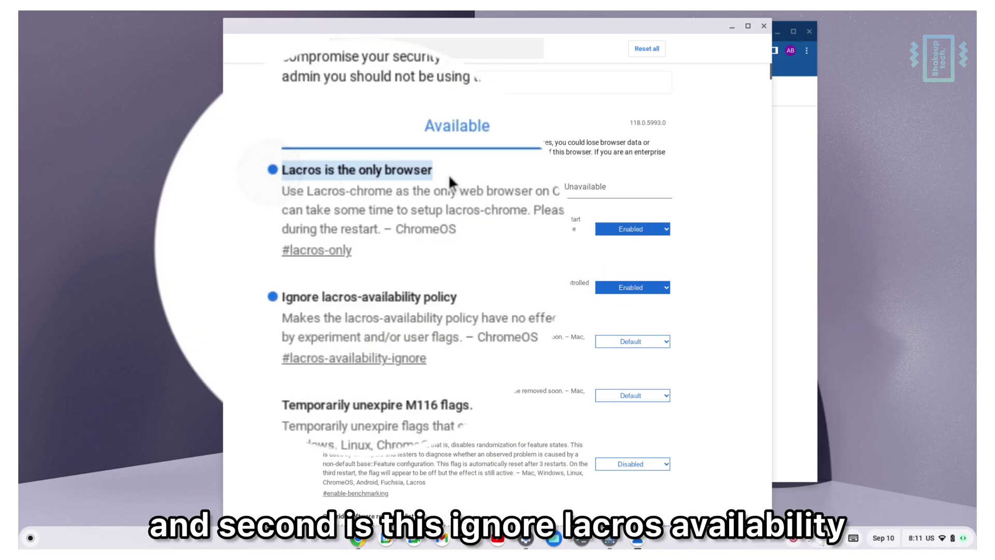
pyautogui.click(228, 269)
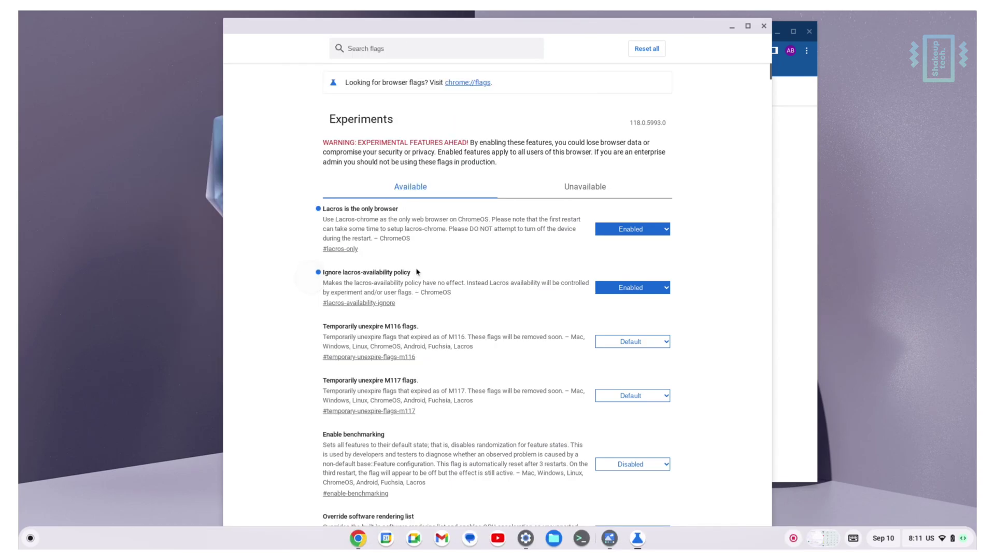
pyautogui.moveTo(355, 272); pyautogui.dragTo(422, 277)
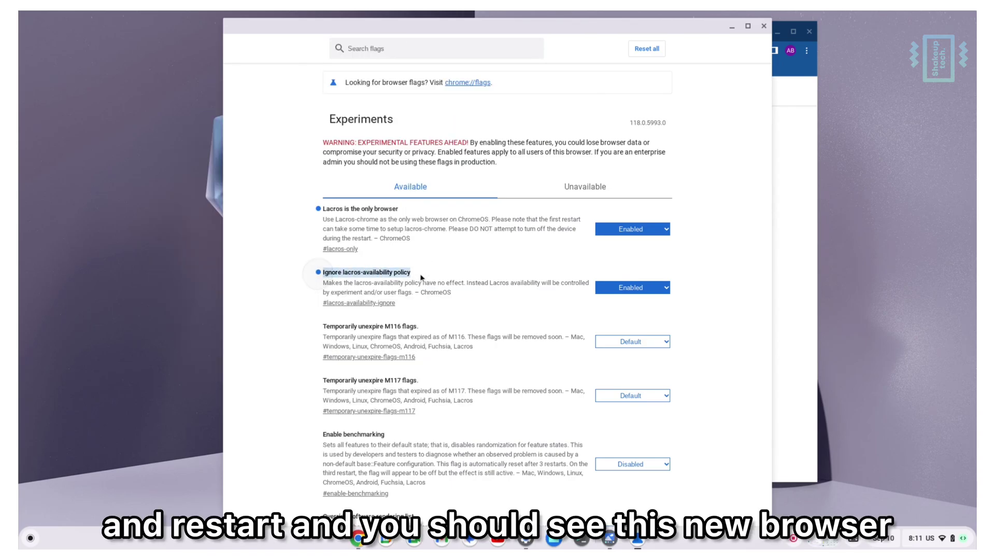
pyautogui.click(449, 266)
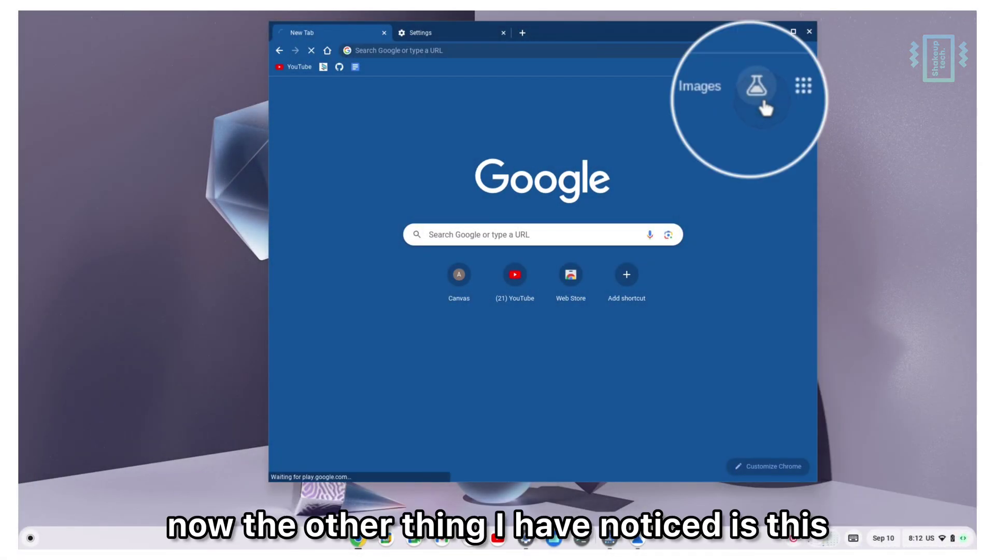
# Run the SGE example search 'how to get good at kabaddi' in Search Labs and scroll its AI overview
pyautogui.click(756, 93)
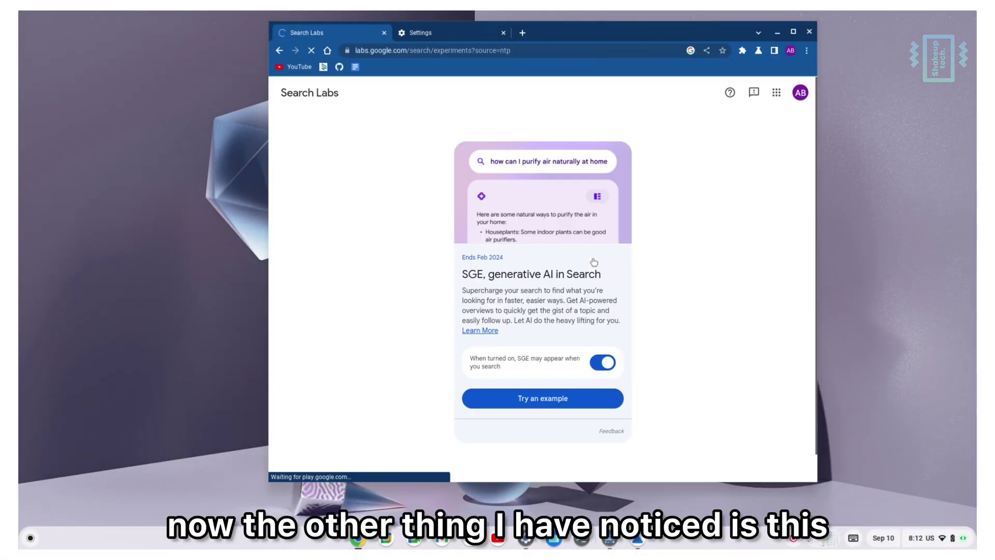
pyautogui.click(537, 399)
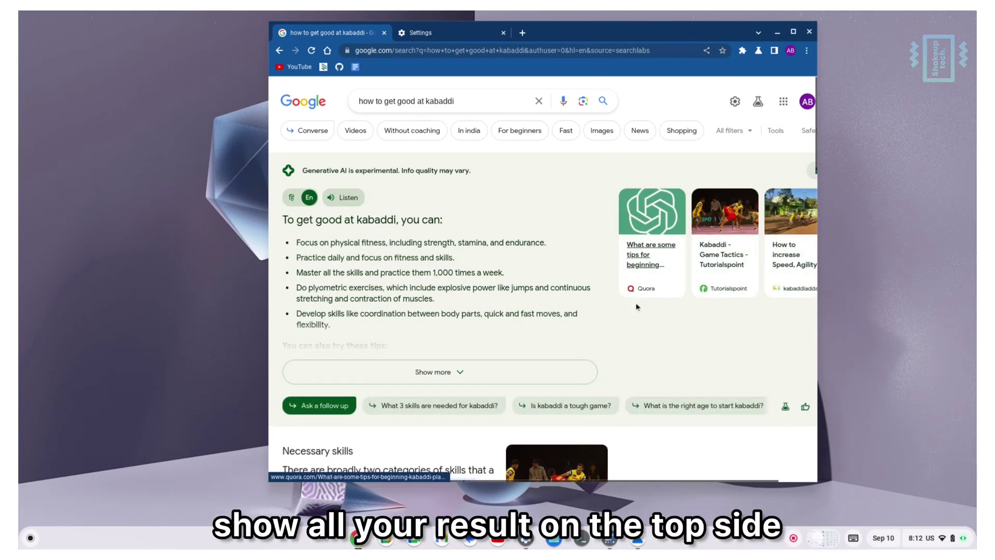
pyautogui.scroll(-3, 560, 323)
pyautogui.scroll(2, 560, 322)
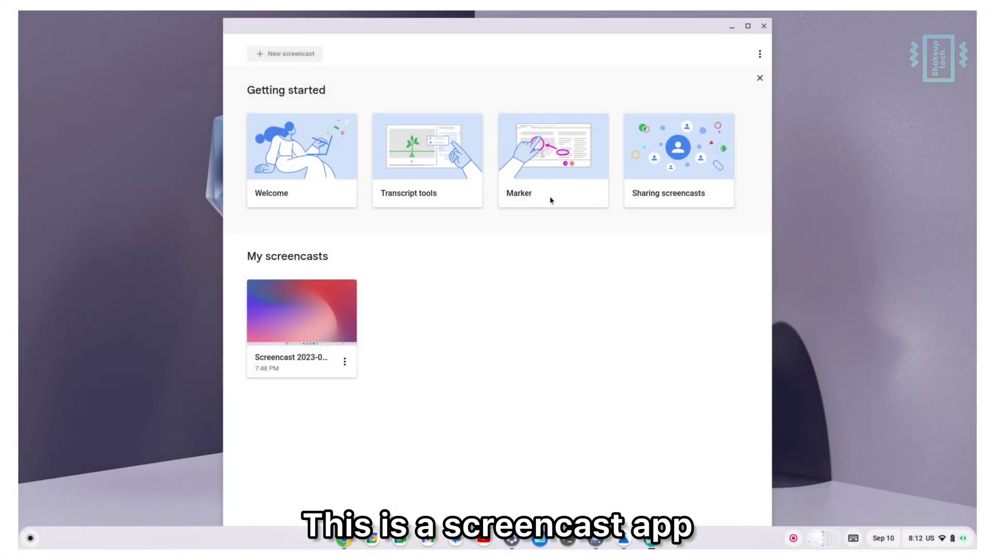
# Play Screencast 2023-09-10 19.47.53 and look at its transcript-line and top-right option menus
pyautogui.click(313, 333)
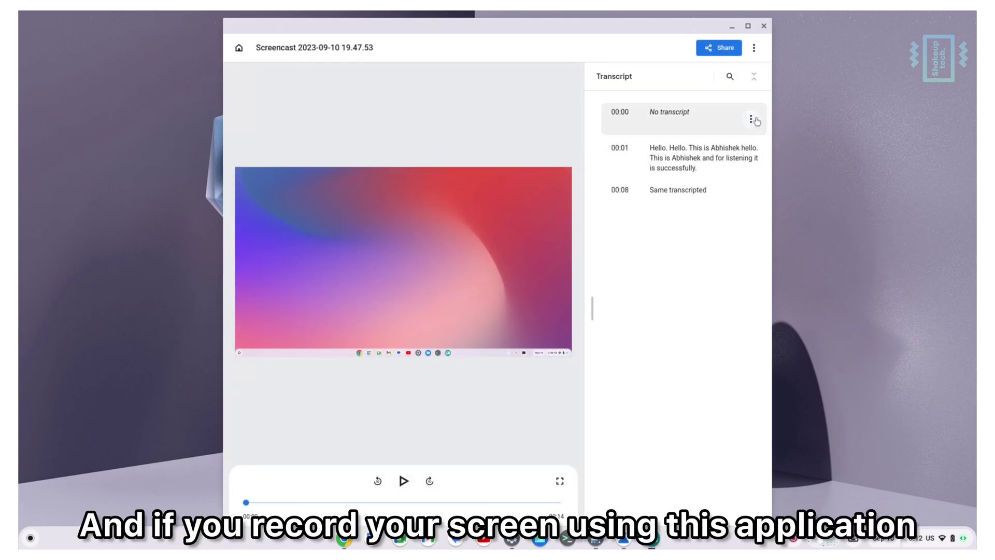
pyautogui.click(751, 119)
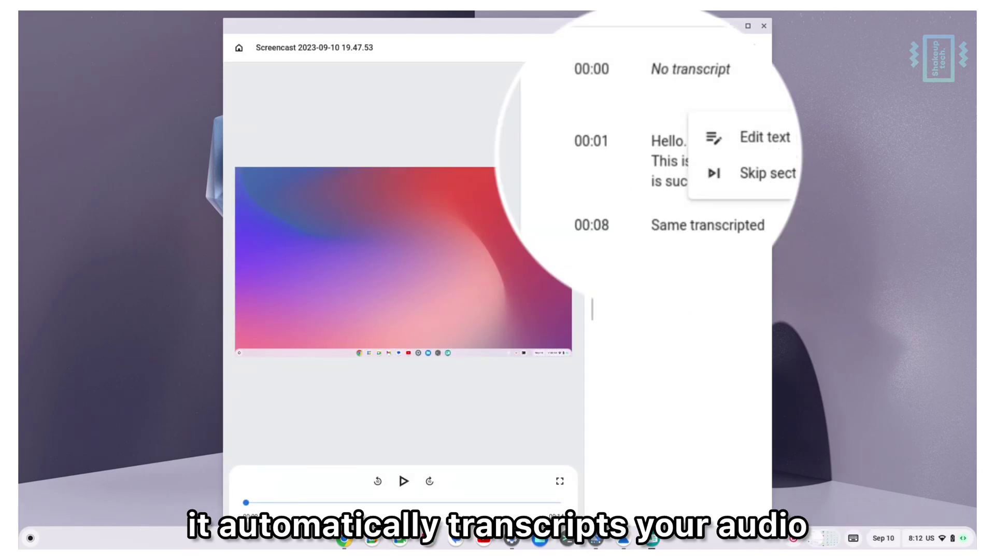
pyautogui.press('Escape')
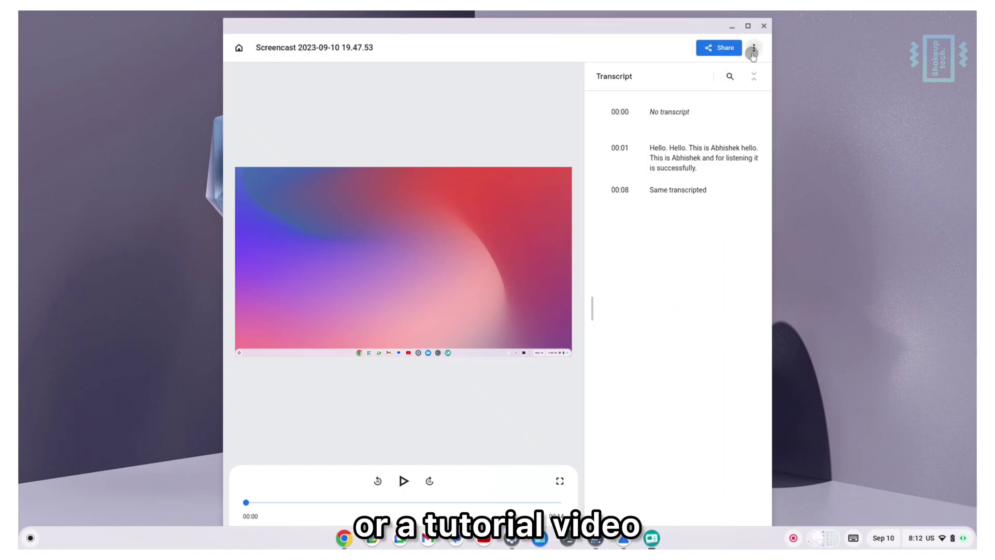
pyautogui.click(754, 48)
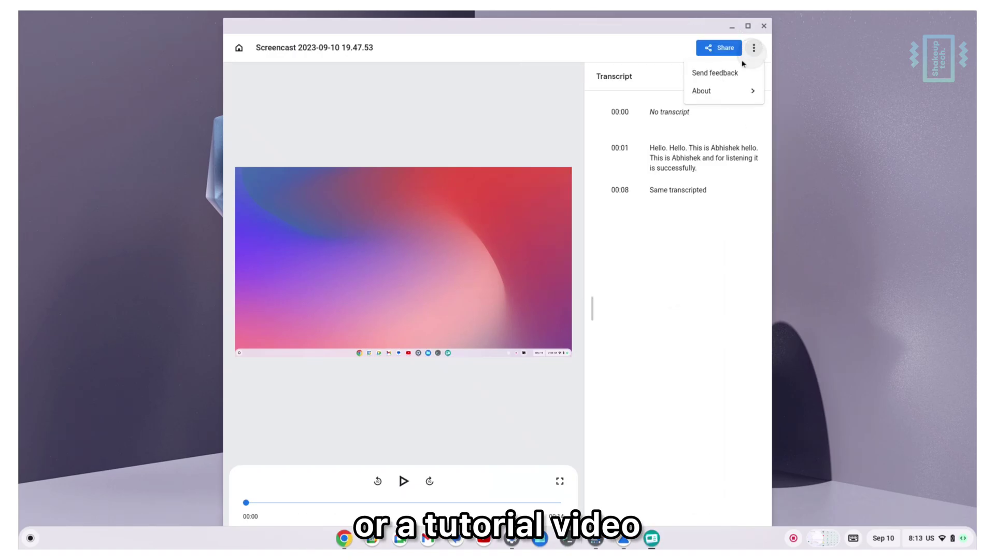
pyautogui.click(651, 298)
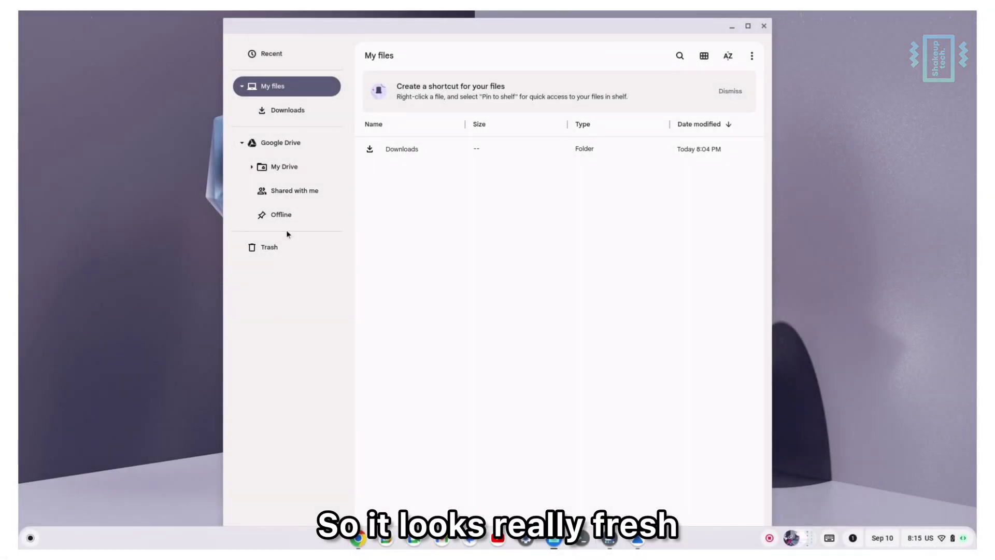
# Browse the contents of My Drive and then the Offline files in Files
pyautogui.click(284, 166)
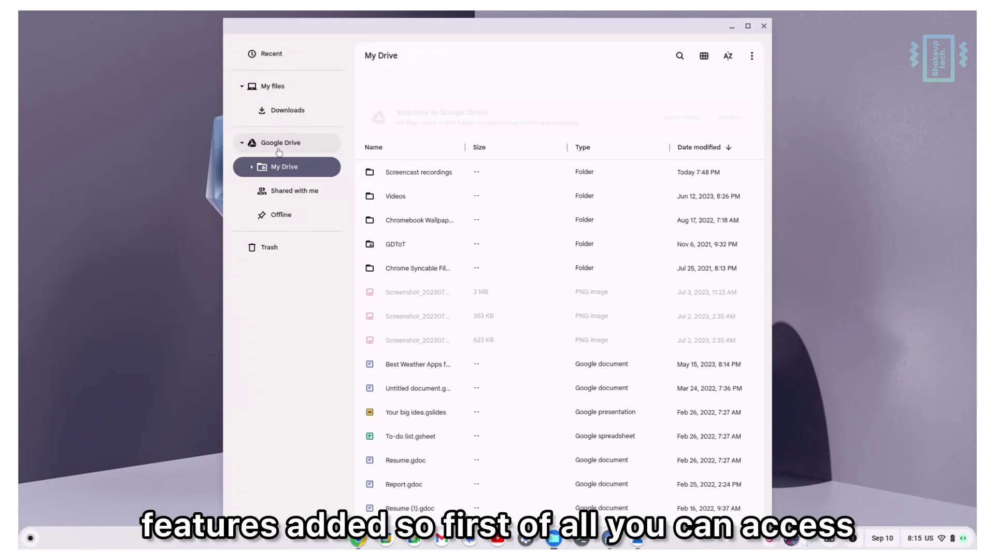
pyautogui.click(283, 216)
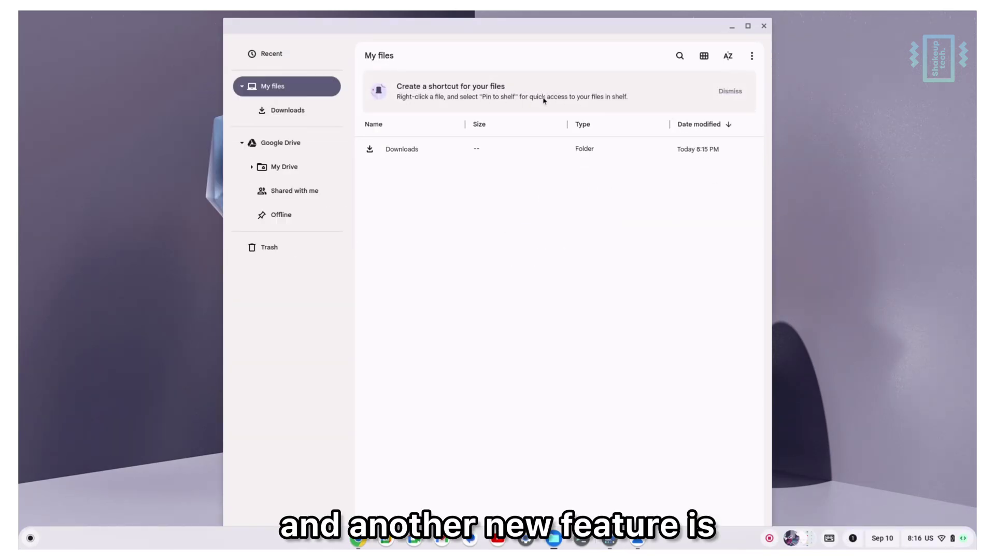
# Pin the 2.1 MB screenshot from Downloads to the shelf
pyautogui.click(300, 111)
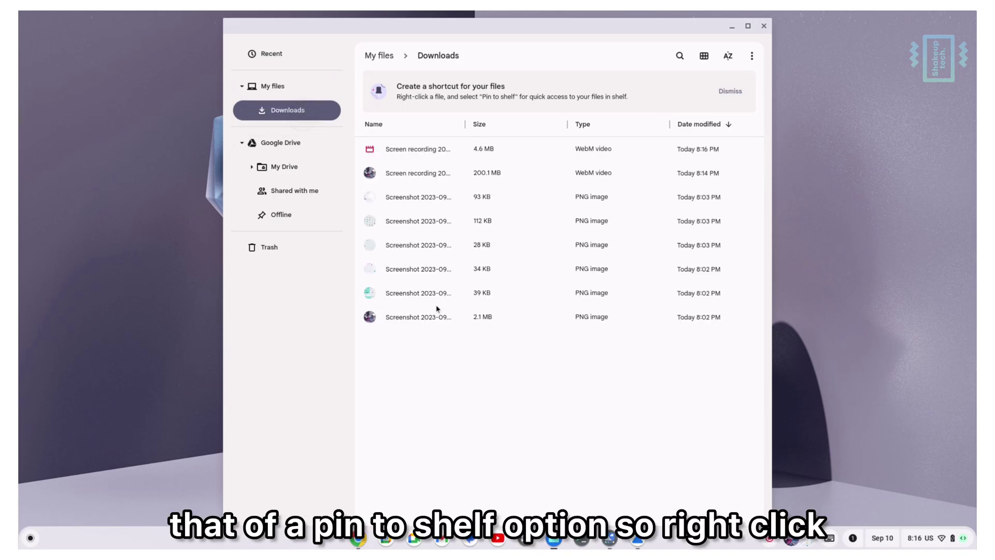
pyautogui.click(425, 318)
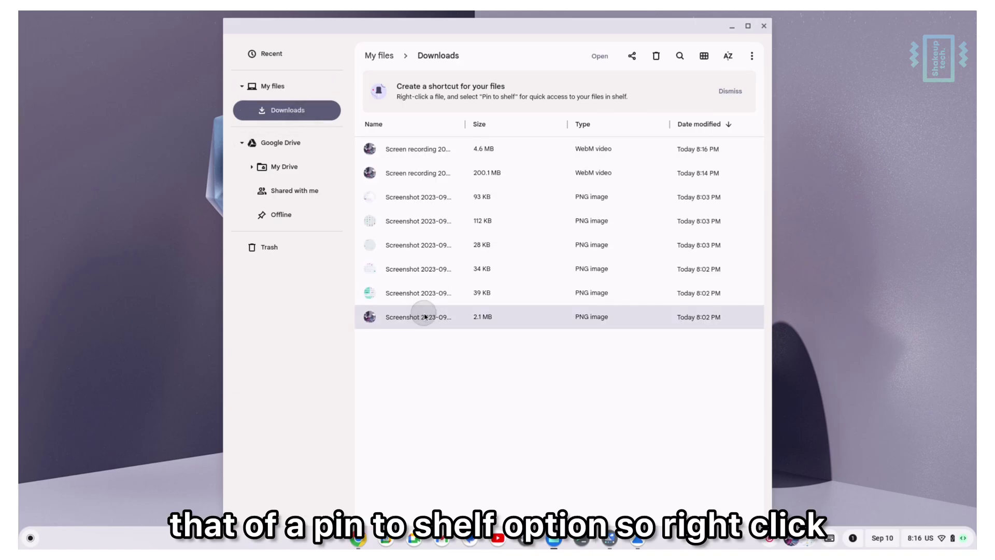
pyautogui.rightClick(425, 317)
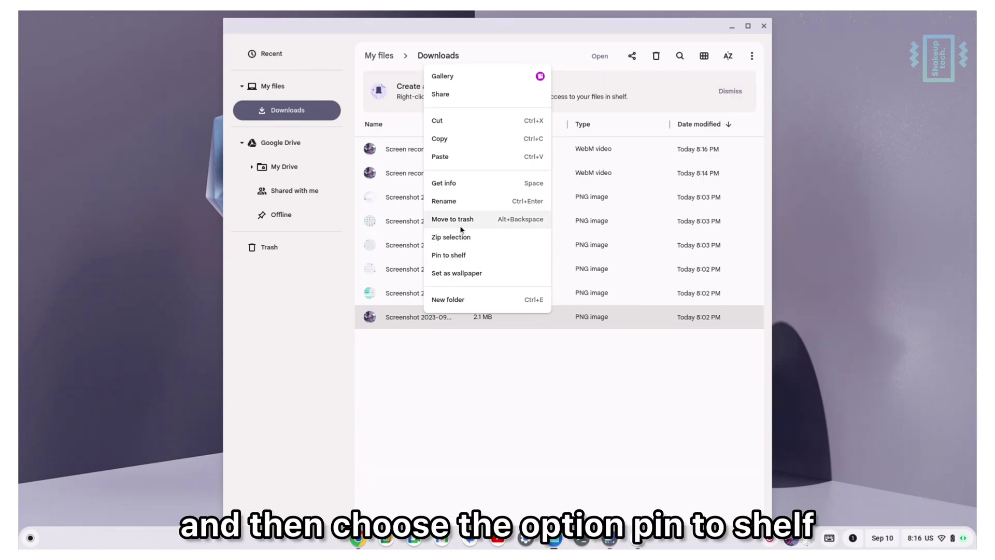
pyautogui.click(442, 249)
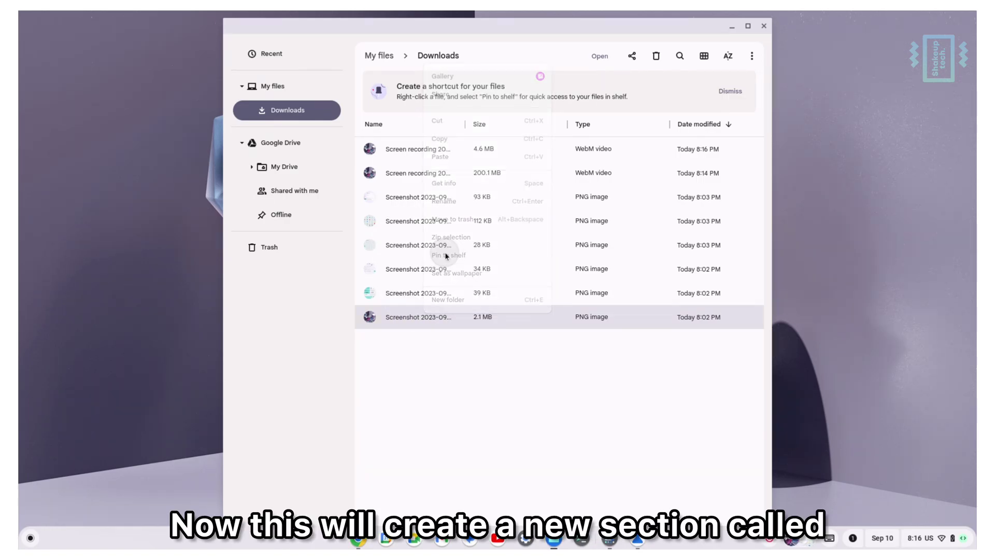
# Unpin the screenshot from the shelf's Pinned files tray and begin a Downloads search
pyautogui.click(803, 545)
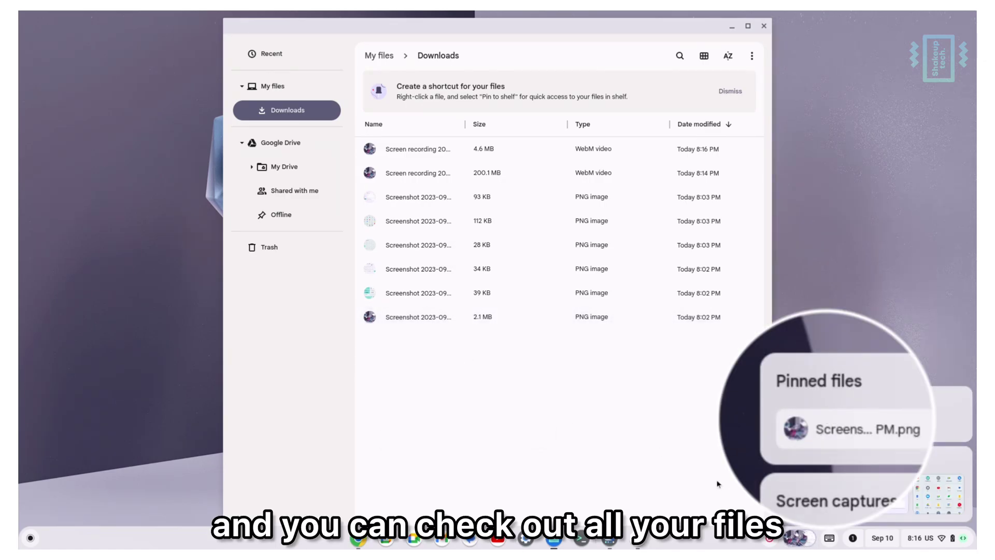
pyautogui.click(794, 541)
pyautogui.click(794, 542)
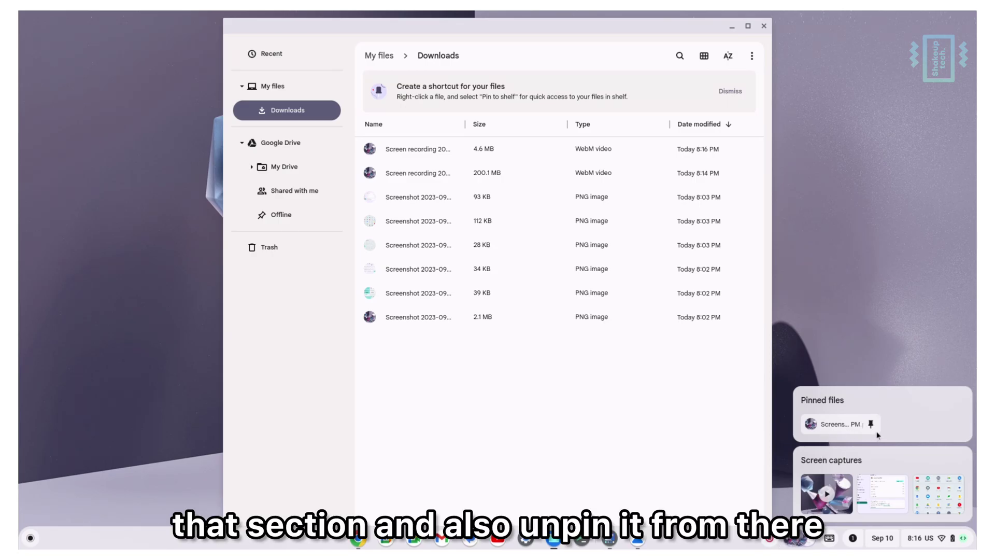
pyautogui.click(871, 424)
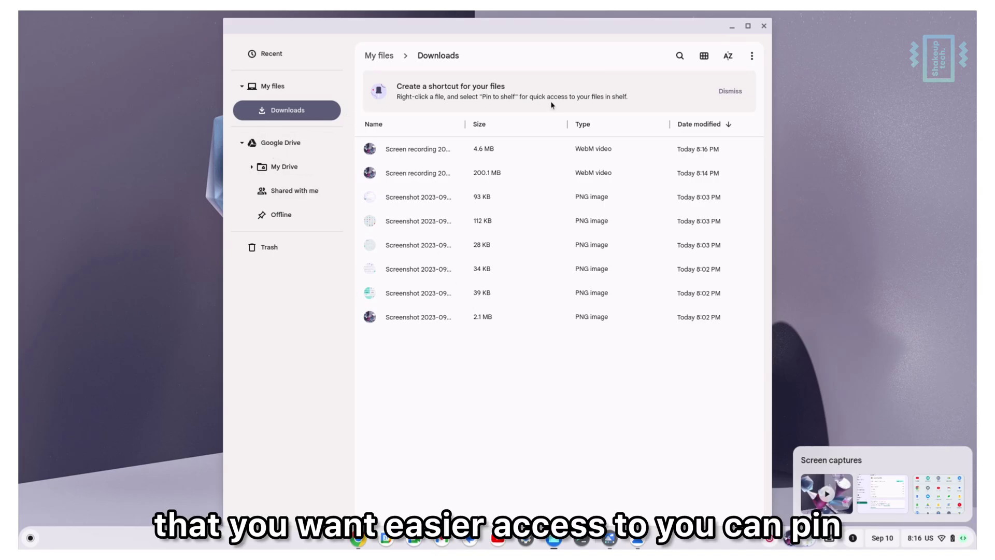
pyautogui.click(680, 58)
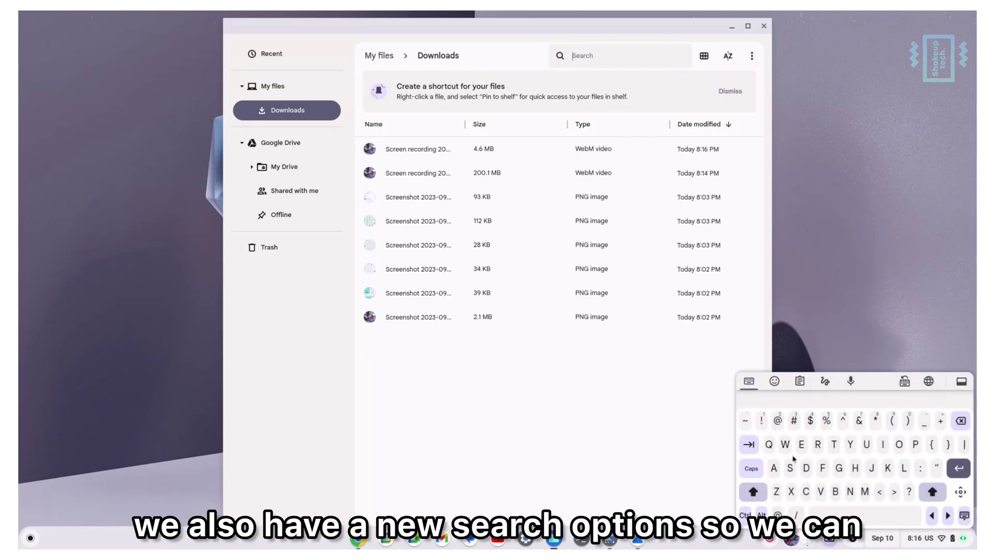
# Try the search terms 'Scre' and 'res' in Downloads, clearing each one afterwards
pyautogui.click(790, 468)
pyautogui.click(805, 491)
pyautogui.click(818, 444)
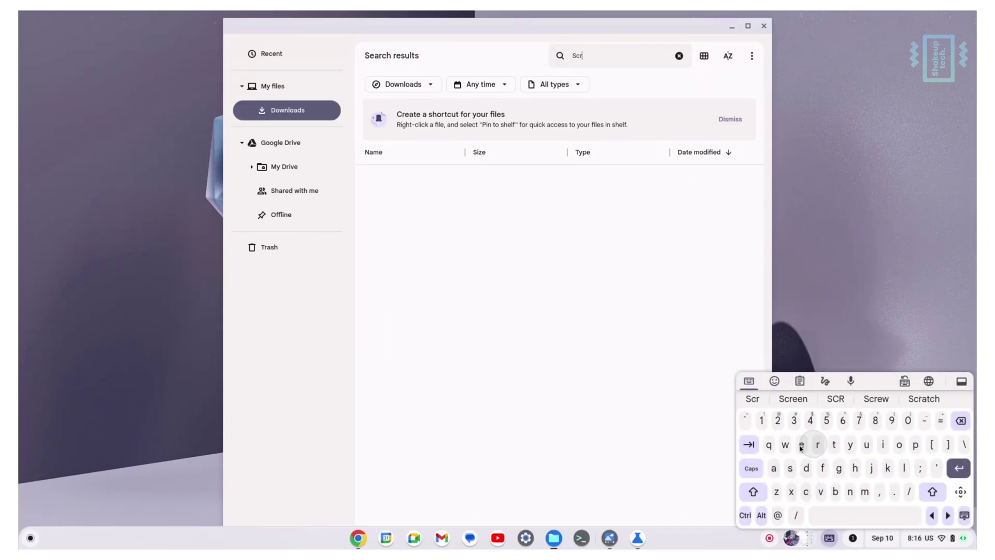
pyautogui.click(801, 444)
pyautogui.click(801, 445)
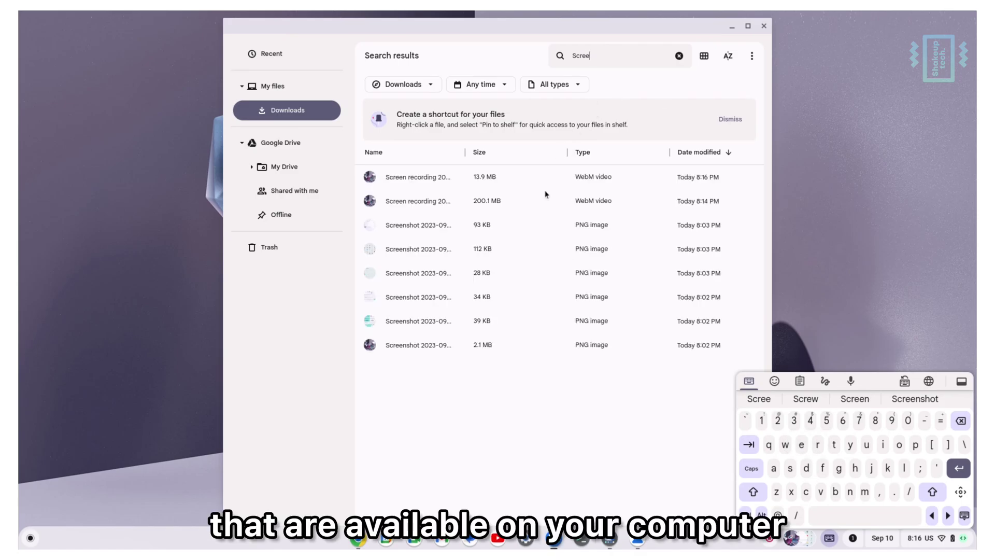
pyautogui.click(960, 420)
pyautogui.click(960, 421)
pyautogui.click(960, 421)
pyautogui.click(960, 421)
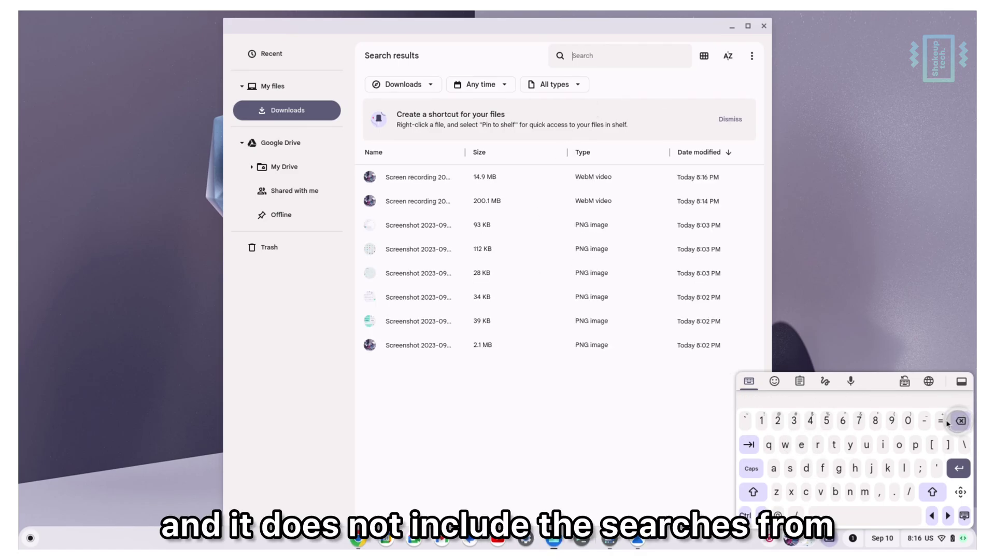
pyautogui.click(815, 444)
pyautogui.click(801, 444)
pyautogui.click(790, 469)
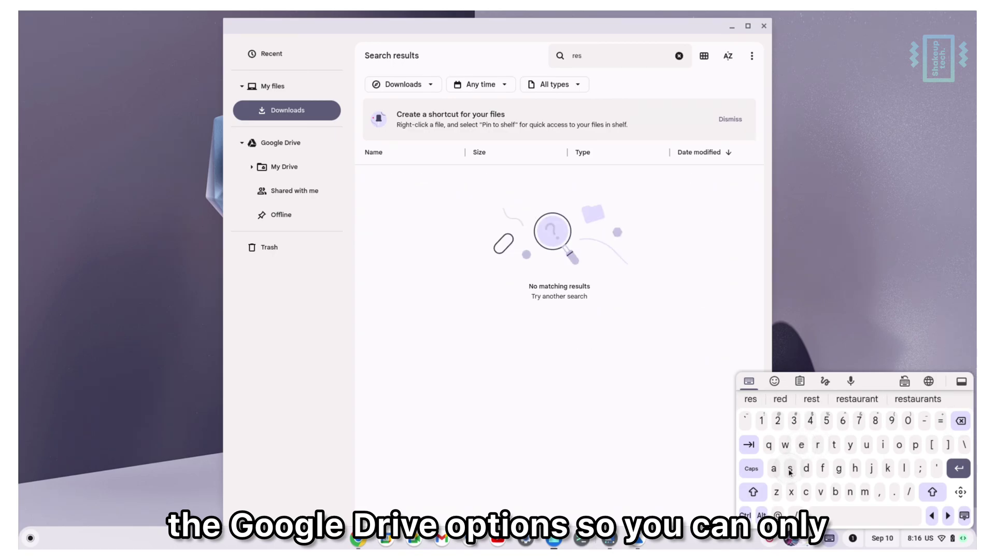
pyautogui.click(960, 420)
pyautogui.click(960, 421)
pyautogui.click(960, 421)
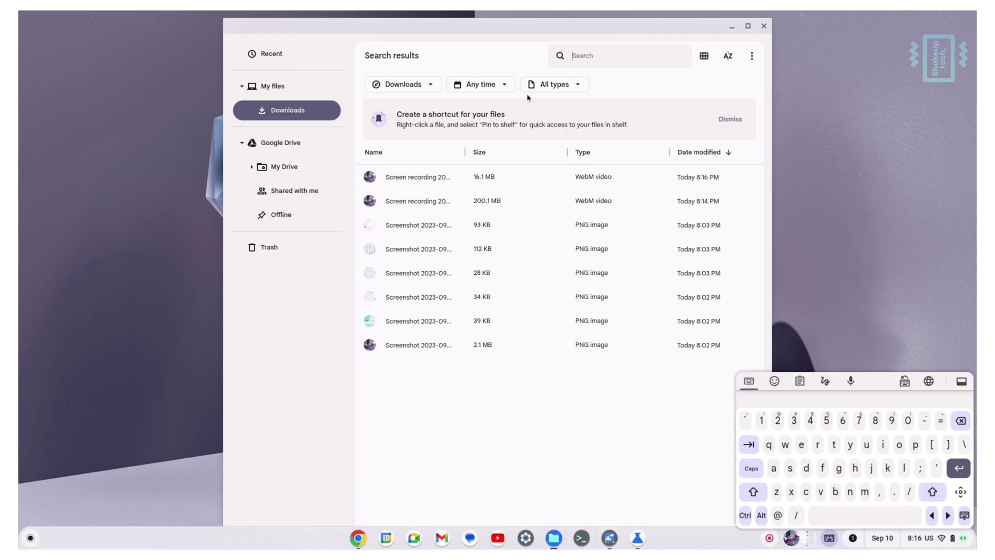
# Search for 'sc' and review the Any time and All types filters without changing them
pyautogui.write('sc')
pyautogui.click(505, 85)
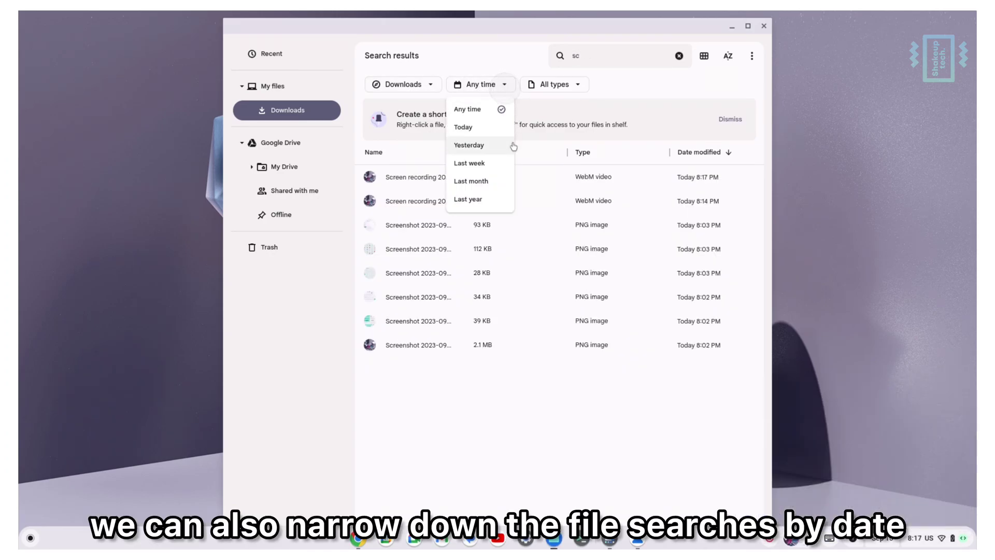
pyautogui.click(577, 91)
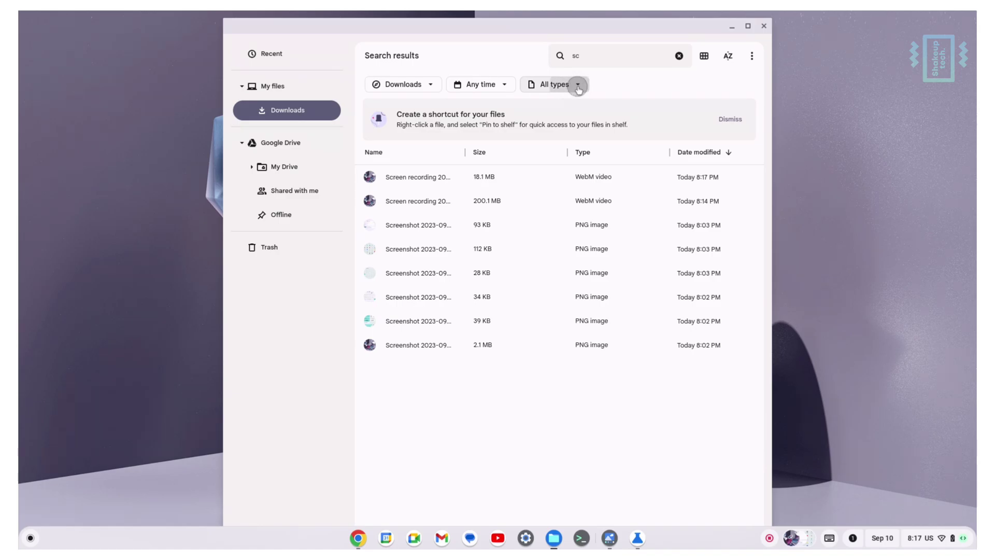
pyautogui.click(578, 90)
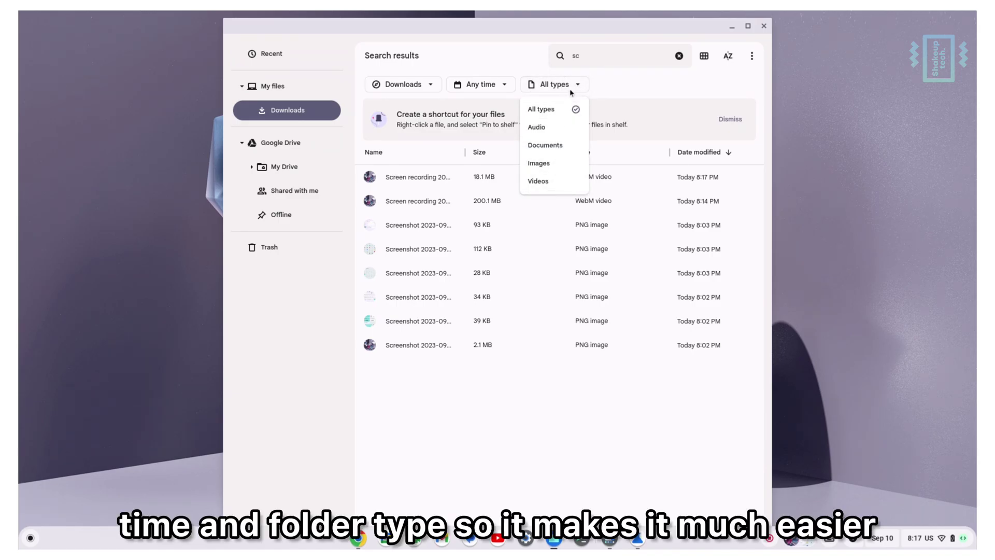
pyautogui.click(649, 84)
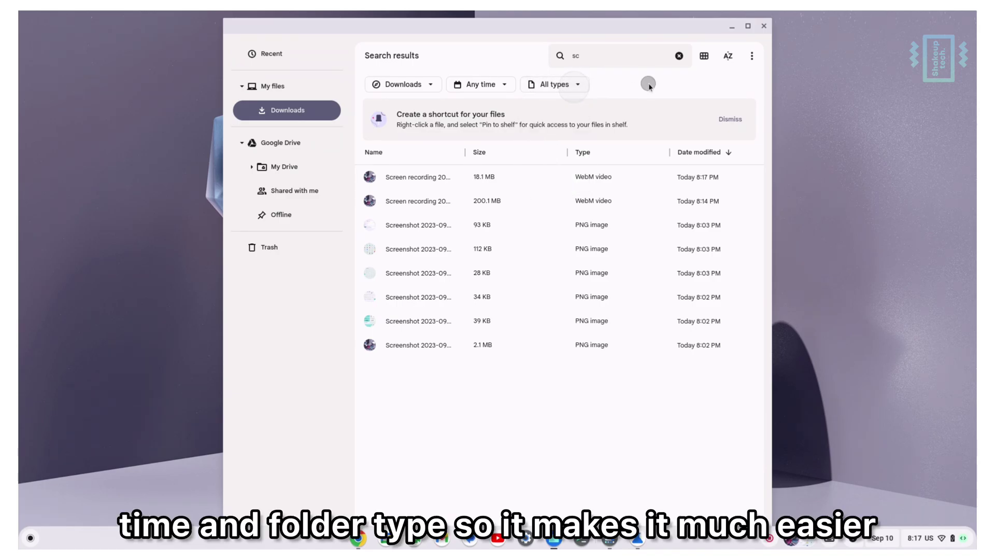
# Show Downloads as a thumbnail grid with the search cleared, then bring up the Files menu
pyautogui.click(705, 60)
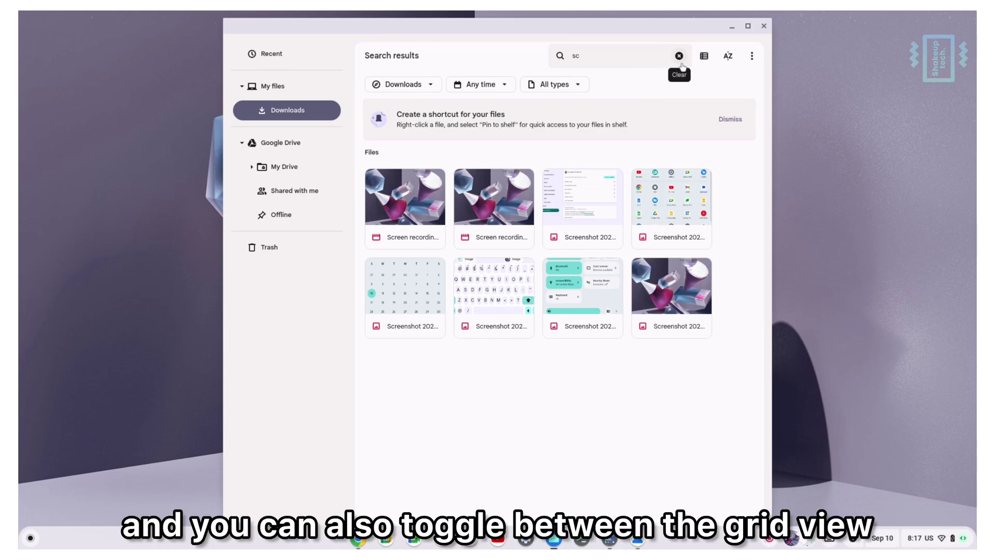
pyautogui.click(678, 56)
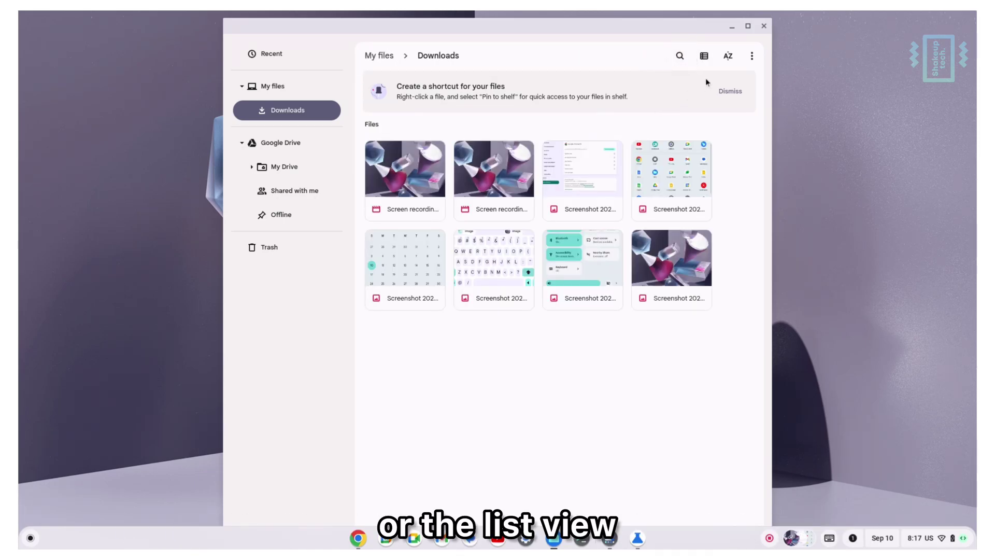
pyautogui.click(750, 56)
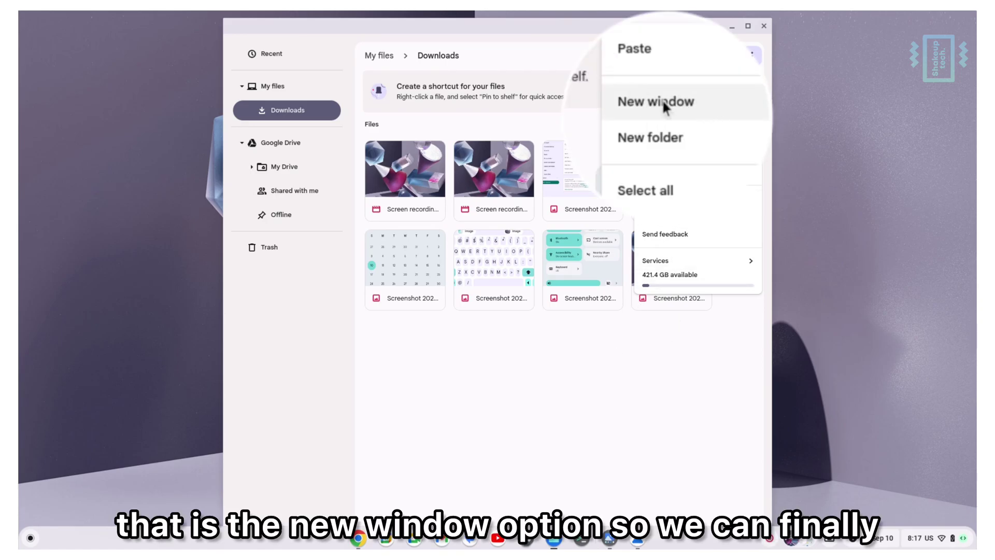
# Open a second Files window beside the first and show New folder in the left window
pyautogui.click(701, 111)
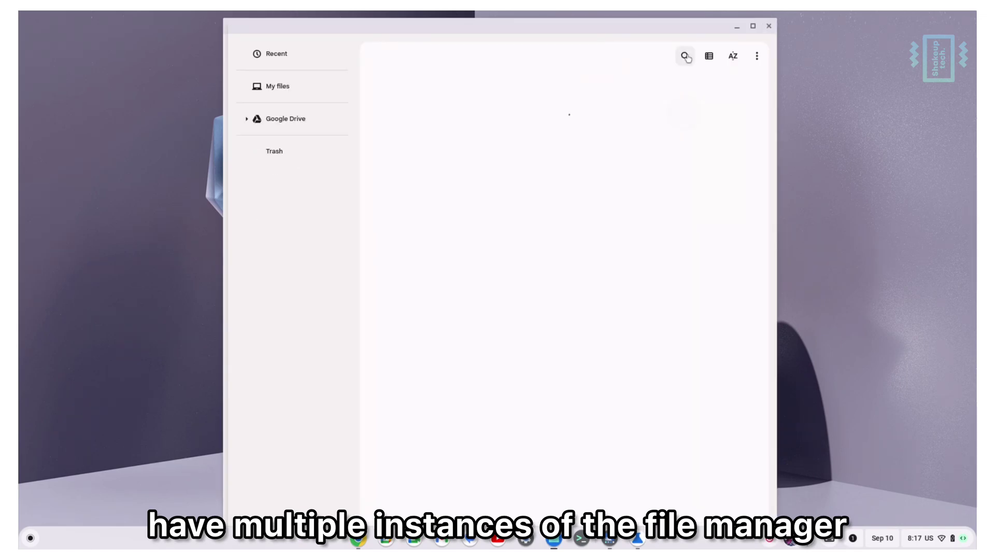
pyautogui.moveTo(632, 26); pyautogui.dragTo(628, 259)
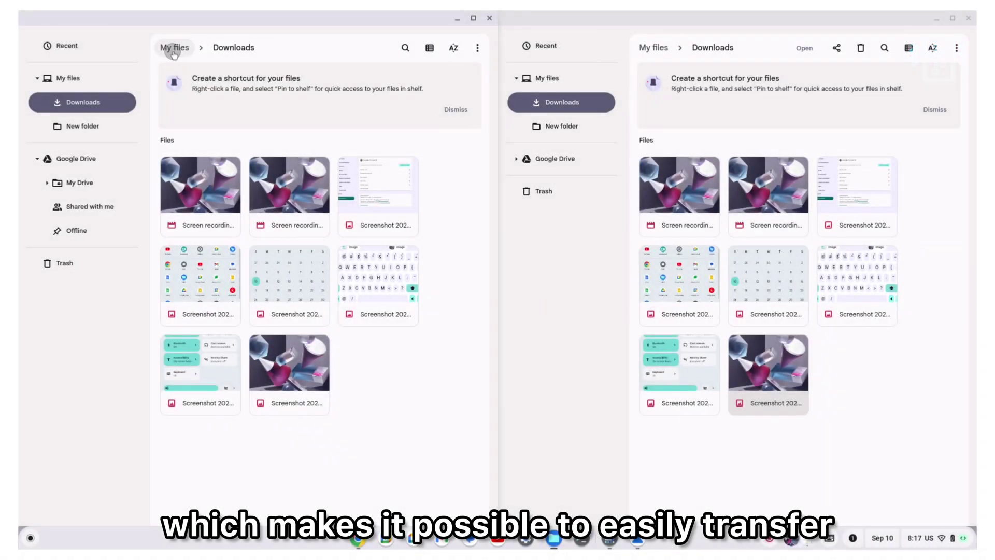
pyautogui.click(172, 47)
pyautogui.doubleClick(197, 167)
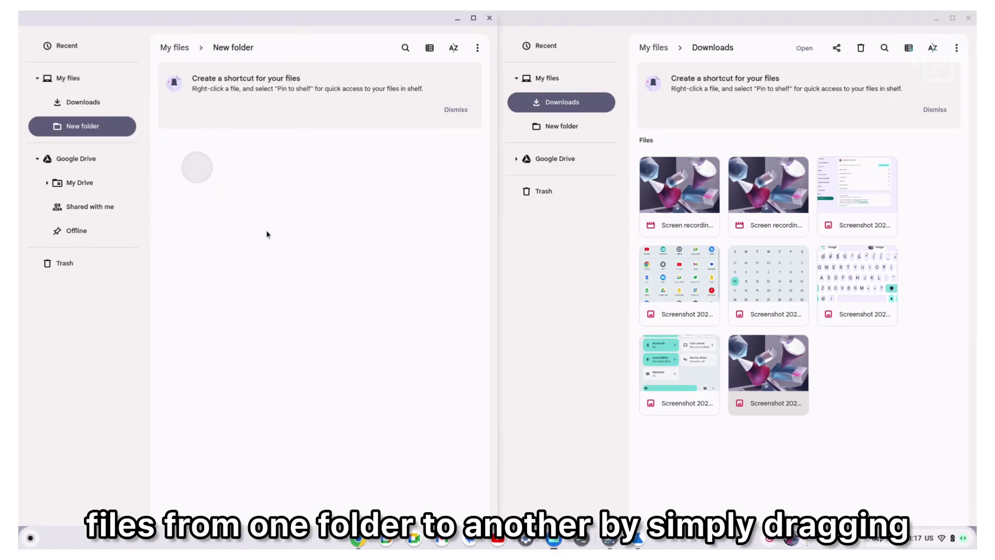
# Drag the last screenshot into New folder and then back into Downloads
pyautogui.moveTo(783, 378); pyautogui.dragTo(217, 225)
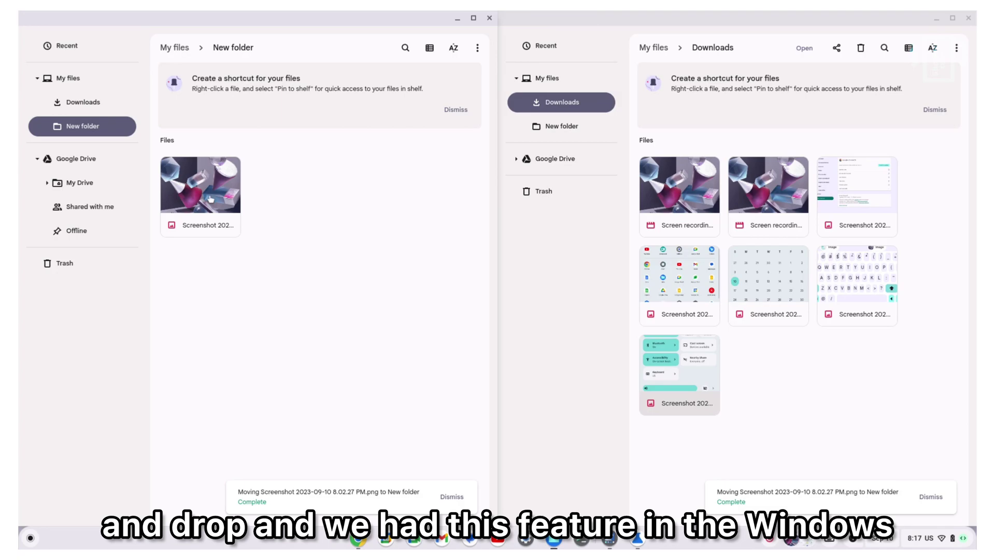
pyautogui.moveTo(748, 382); pyautogui.dragTo(831, 388)
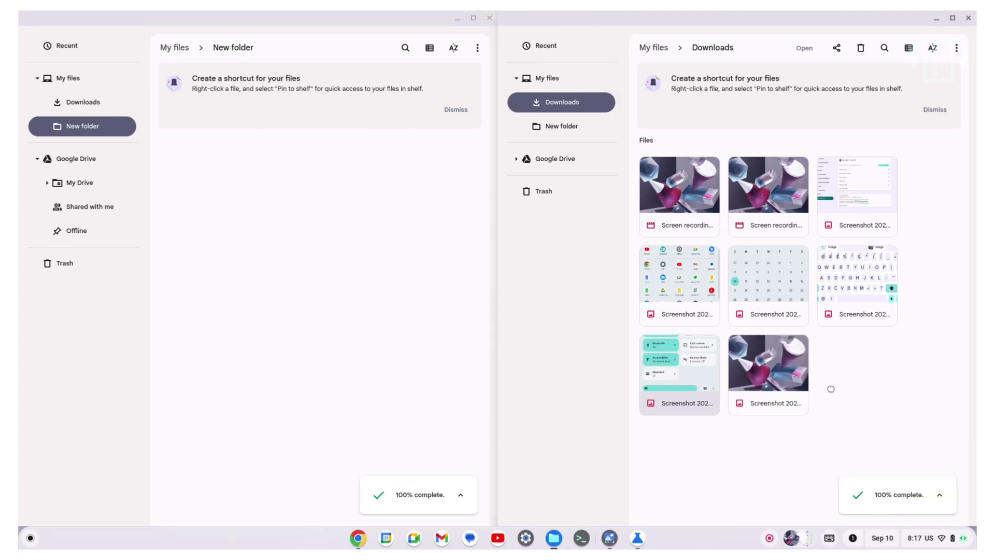
pyautogui.click(478, 47)
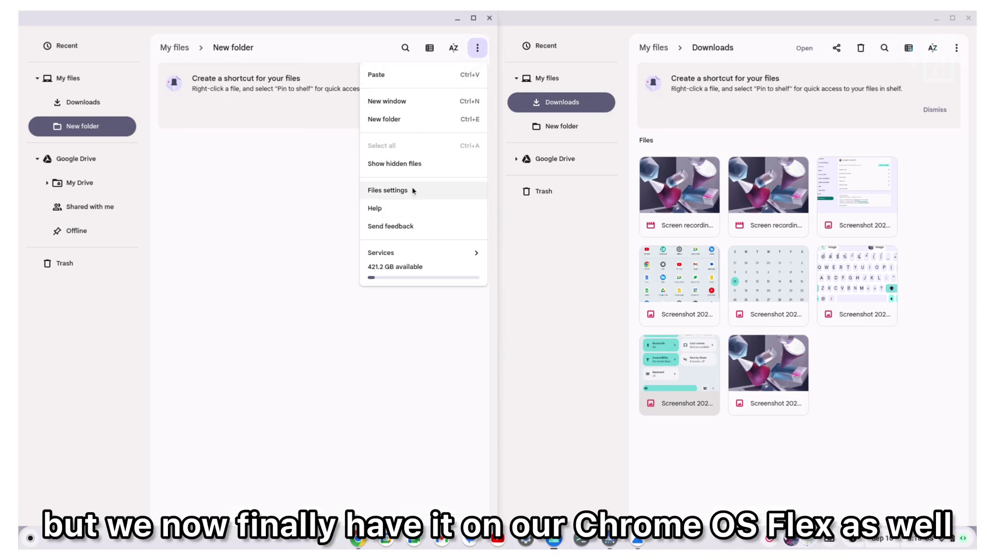
pyautogui.click(315, 133)
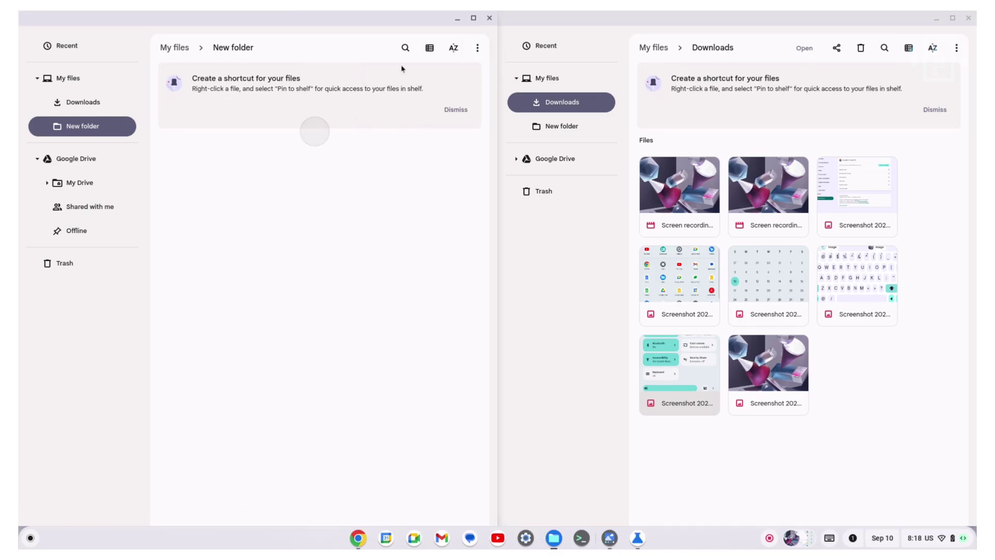
# Close the Files window and step through Settings sections via Connected devices to Network
pyautogui.click(489, 18)
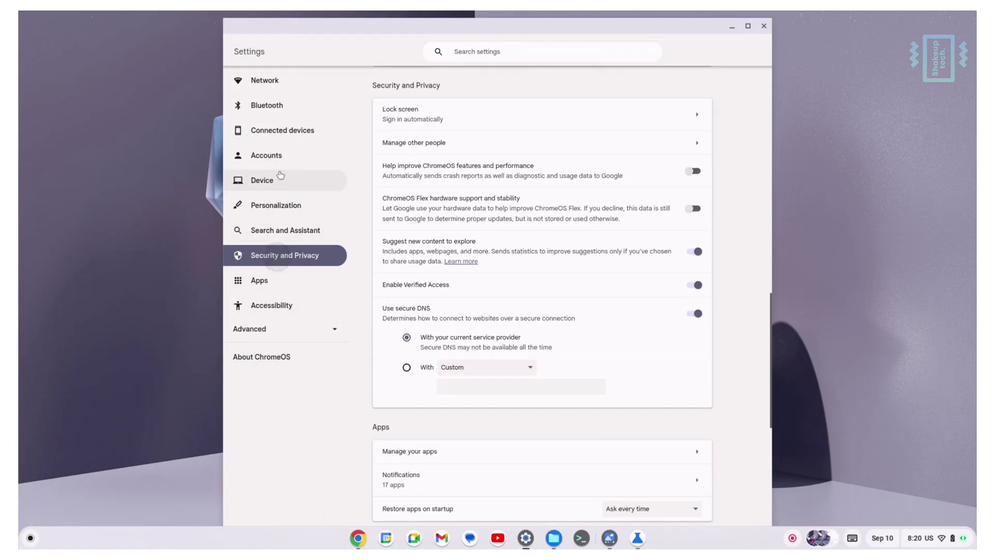
pyautogui.click(267, 181)
pyautogui.click(277, 130)
pyautogui.click(275, 84)
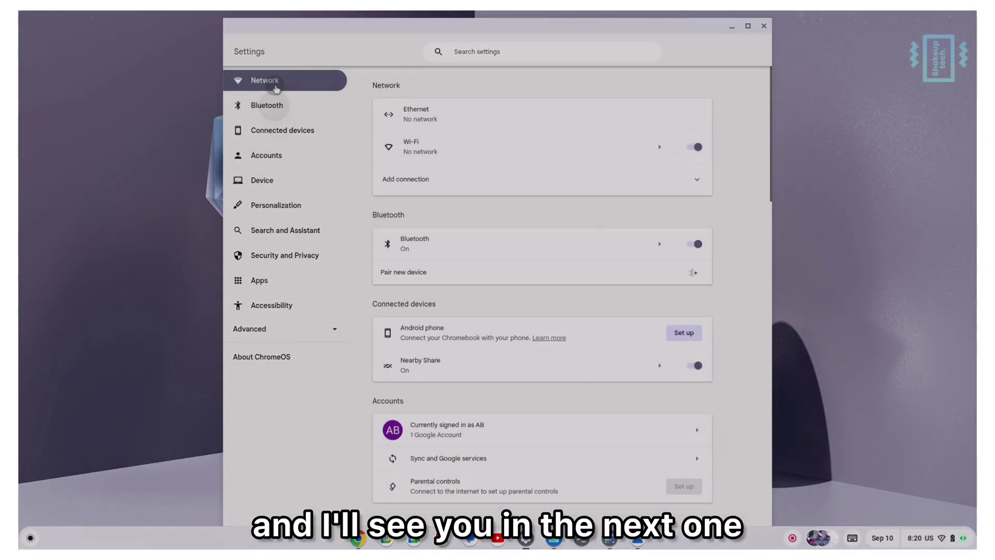